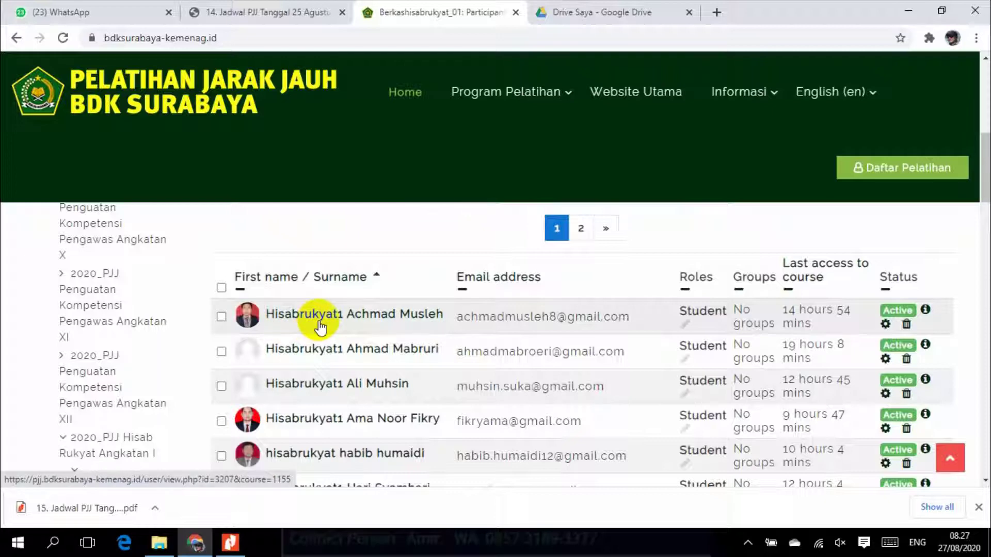
Step: Look through the list of enrolled participants in the Berkashisabrukyat_01 course and the course administration options
scroll(320, 326, "down", 15)
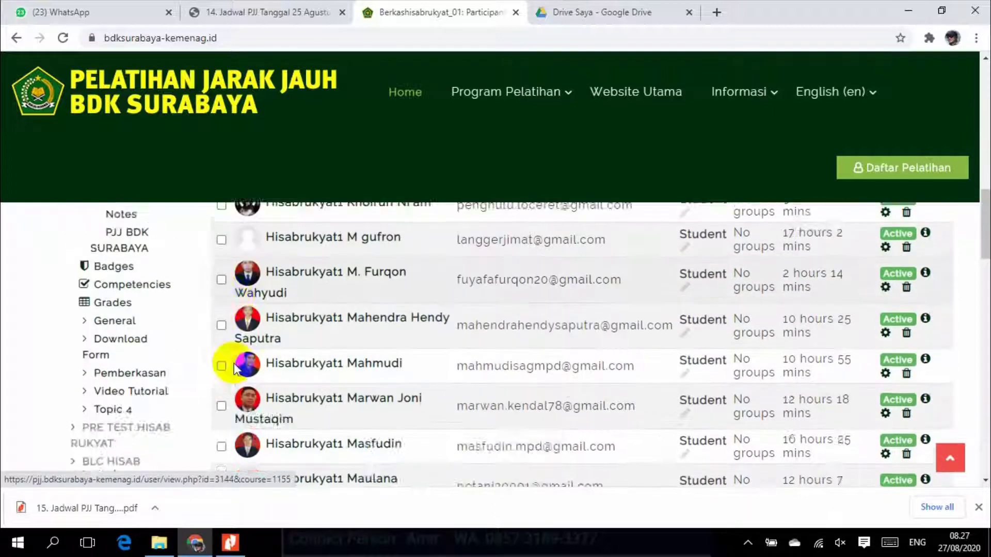
scroll(233, 363, "down", 10)
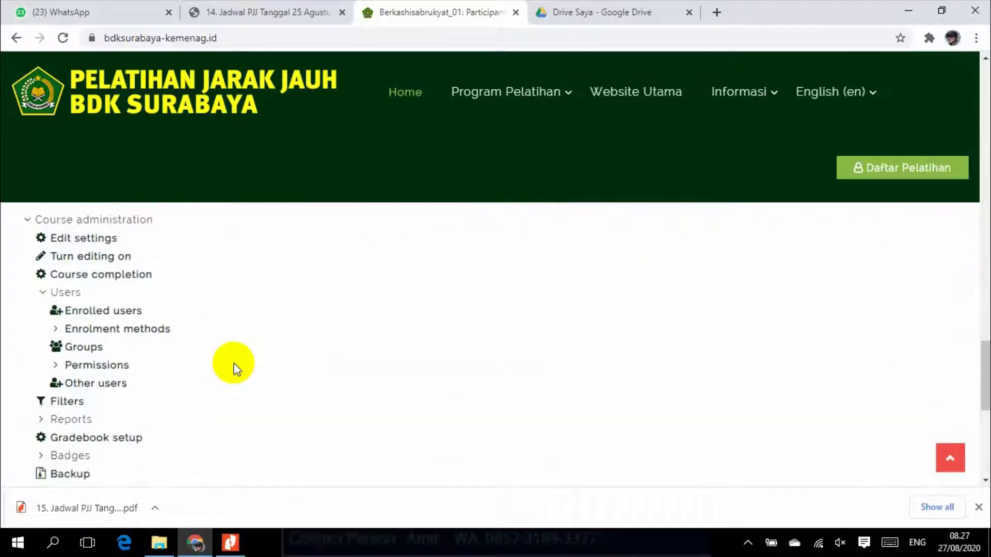
scroll(234, 363, "down", 1)
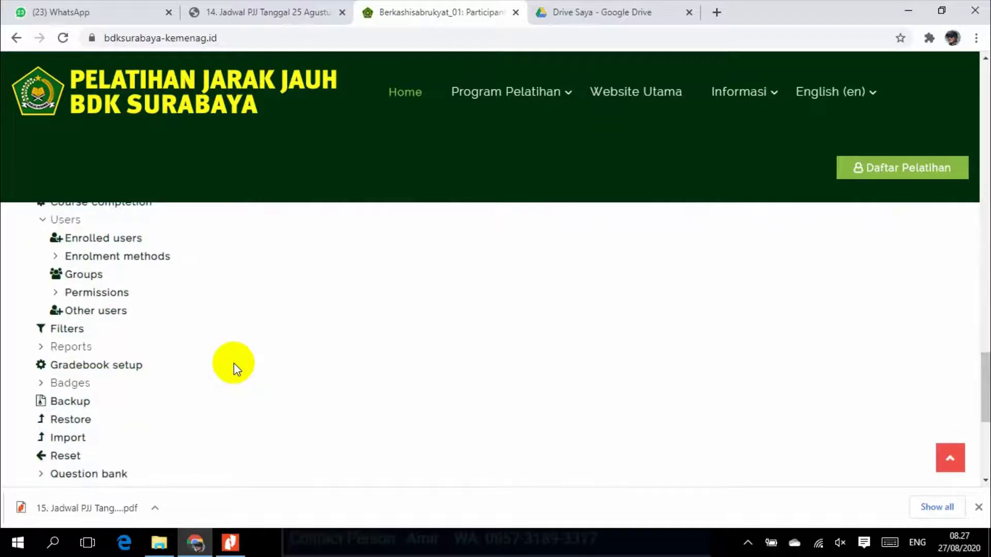
scroll(234, 363, "up", 10)
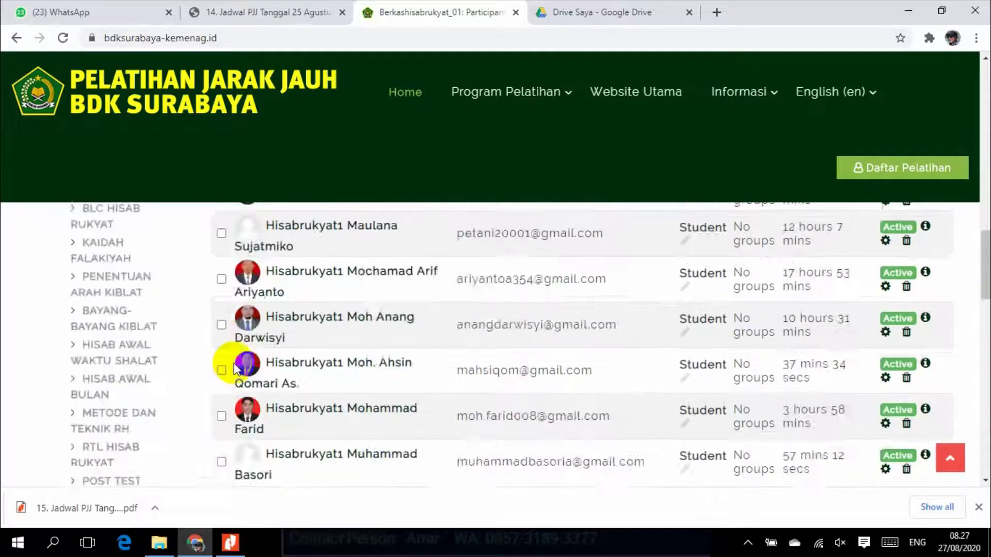
scroll(235, 367, "down", 10)
scroll(235, 368, "up", 6)
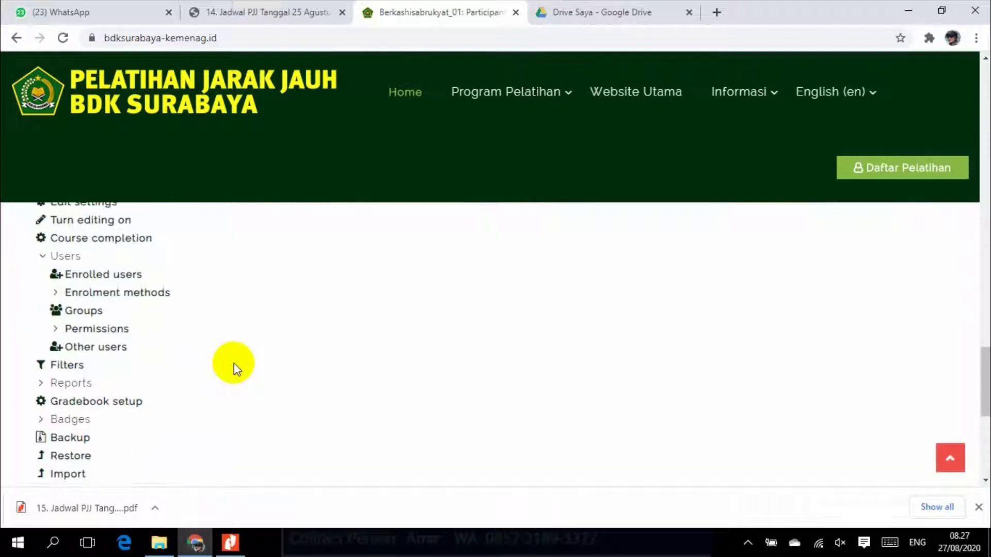
scroll(234, 364, "up", 10)
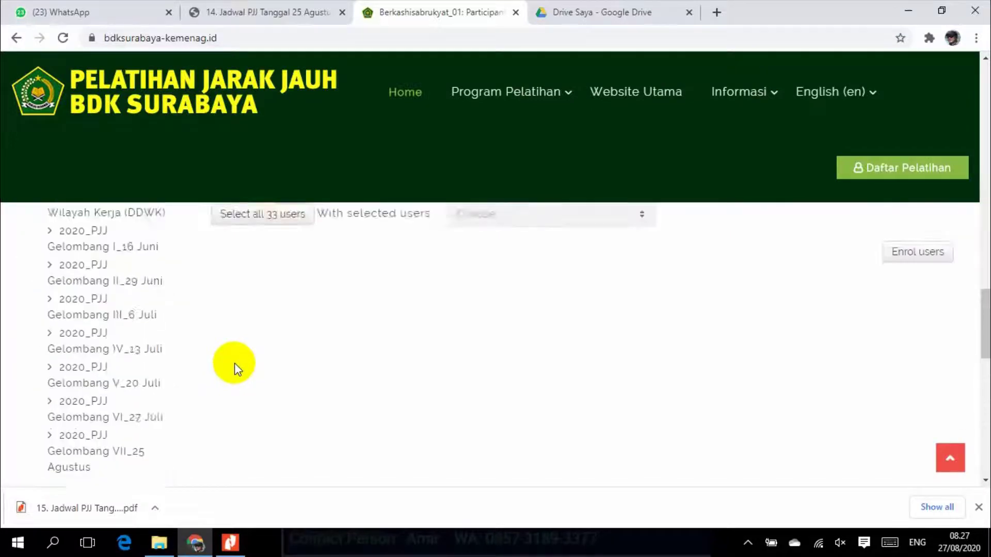
Step: Return to the 2020_PJJ Hisab Rukyat Angkatan I category and examine its course list and administration options
scroll(234, 363, "up", 15)
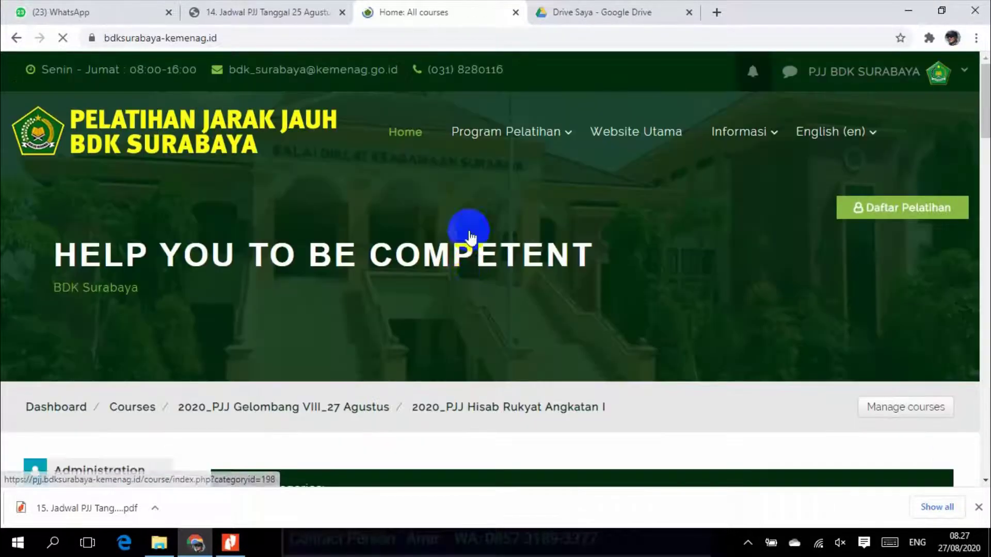
scroll(468, 290, "down", 5)
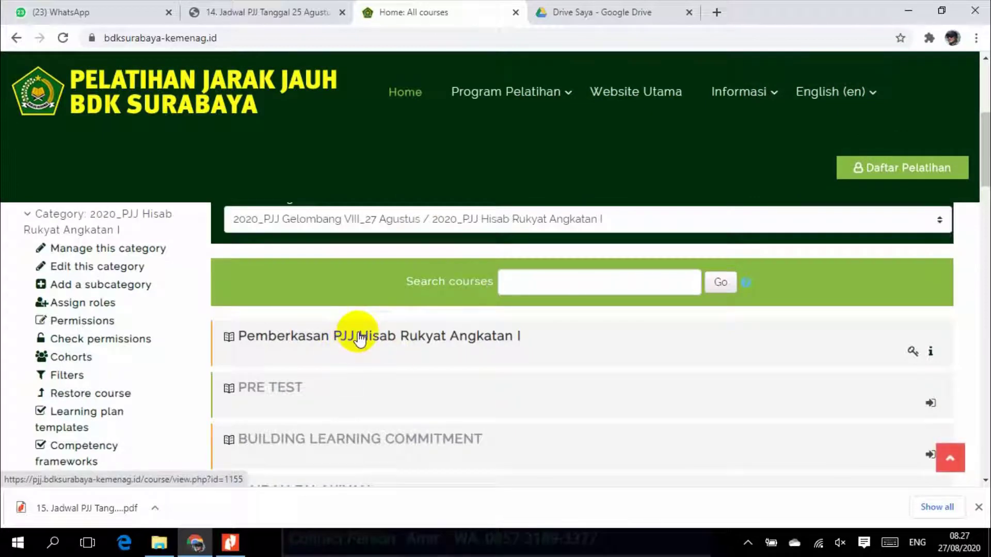
scroll(330, 336, "up", 2)
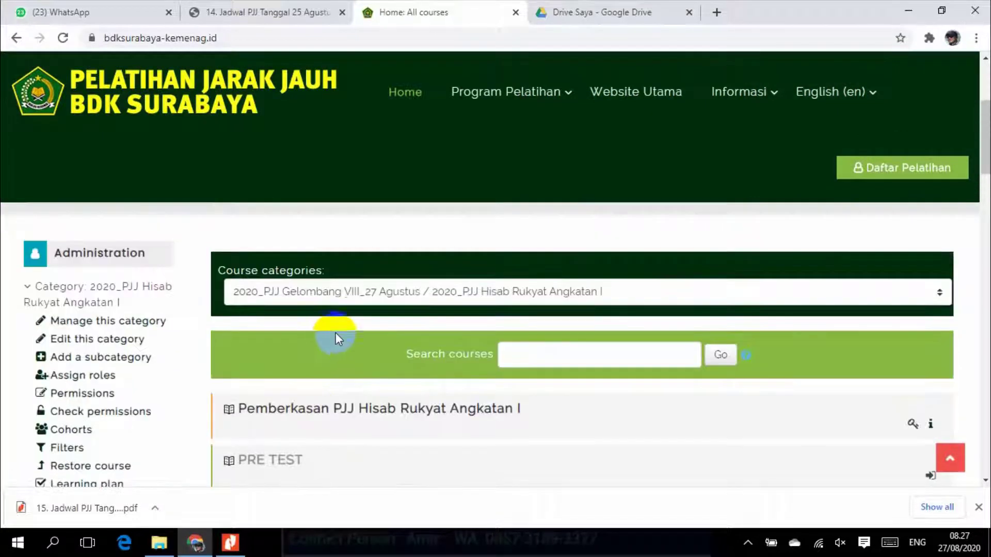
scroll(335, 333, "up", 4)
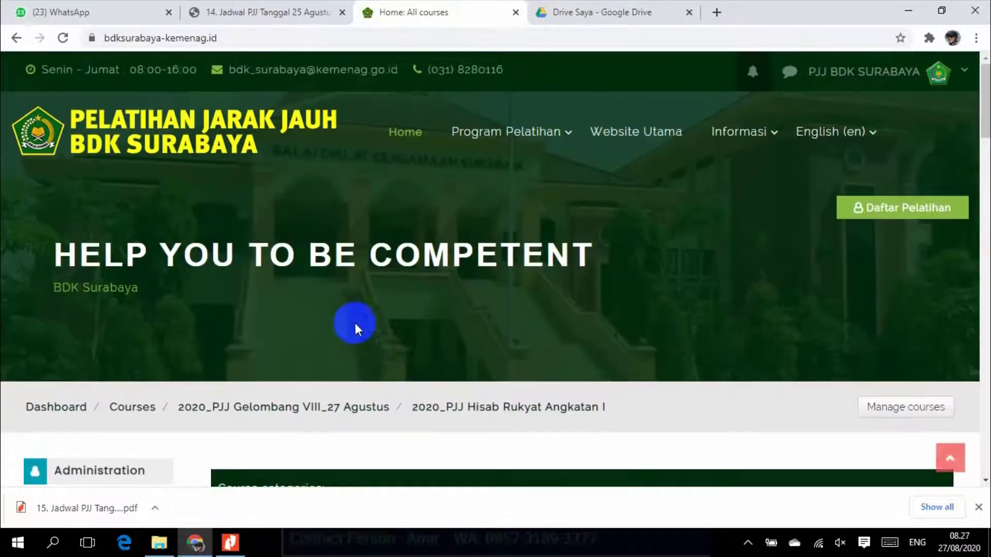
left_click(520, 416)
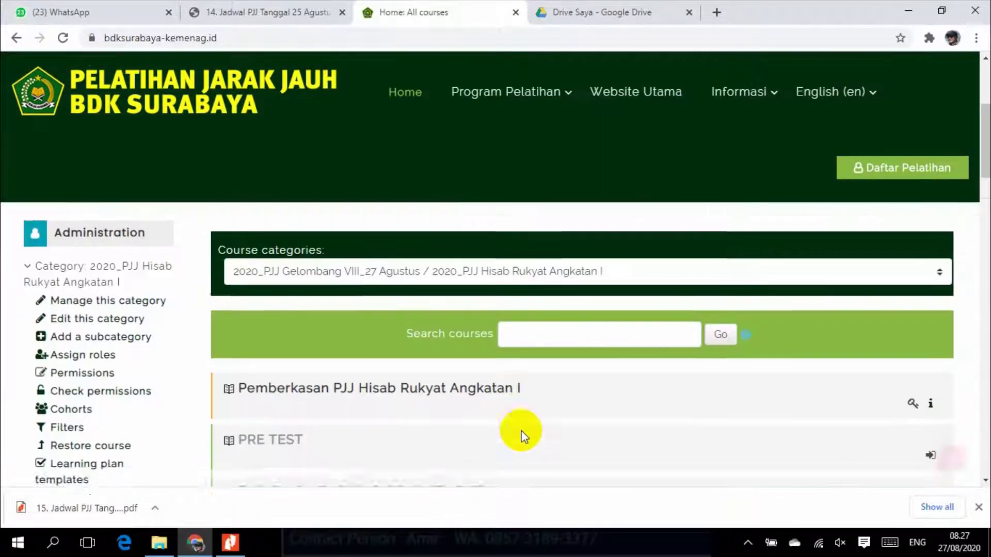
scroll(520, 433, "down", 3)
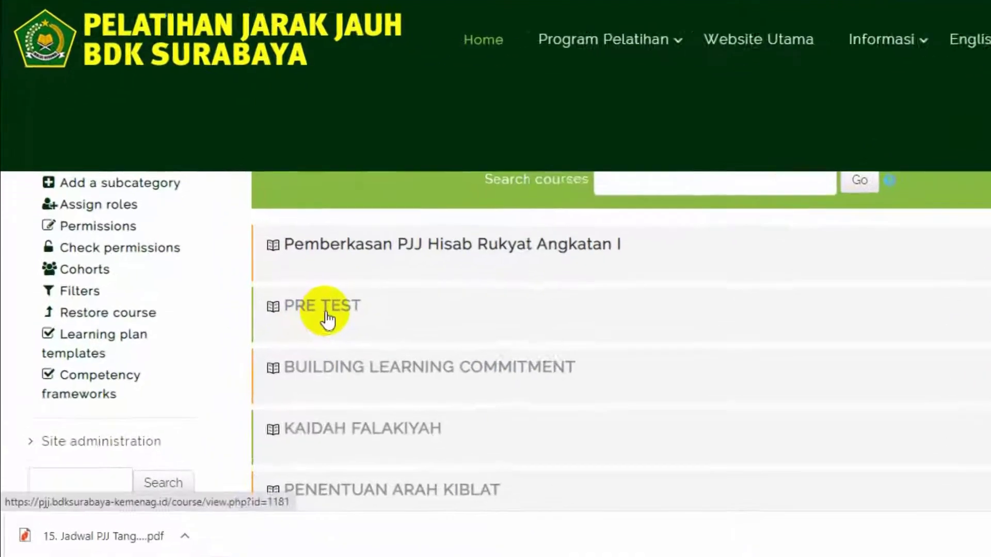
scroll(125, 282, "up", 2)
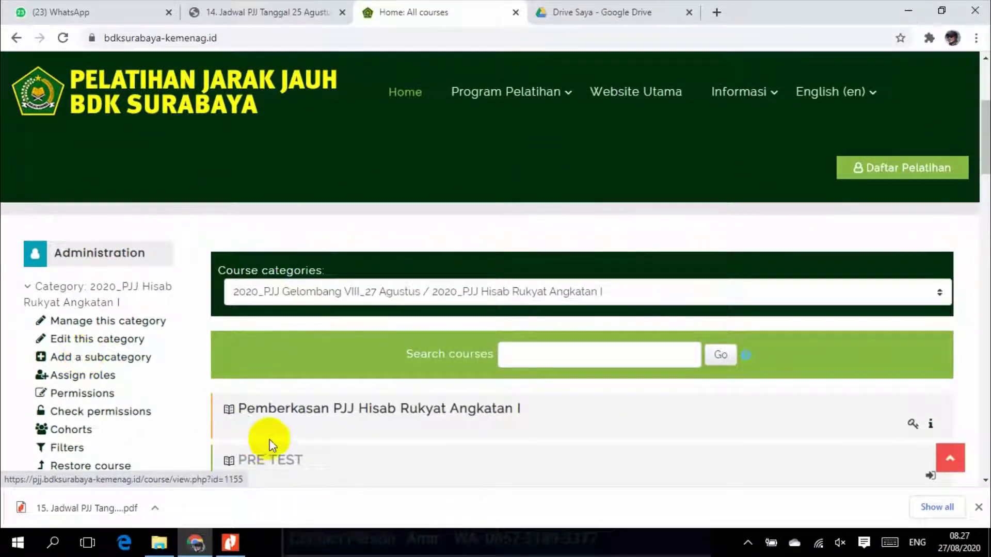
scroll(278, 413, "down", 1)
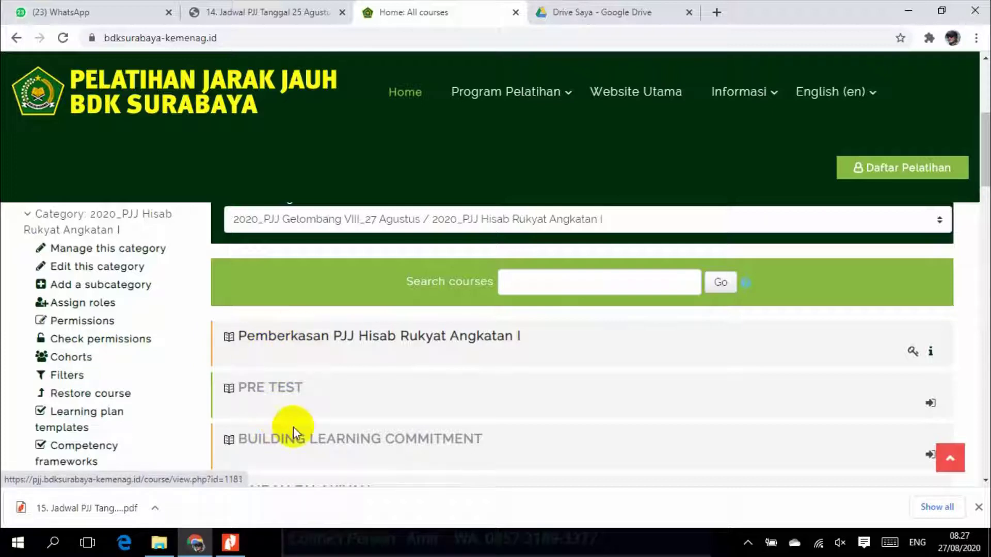
scroll(85, 361, "up", 2)
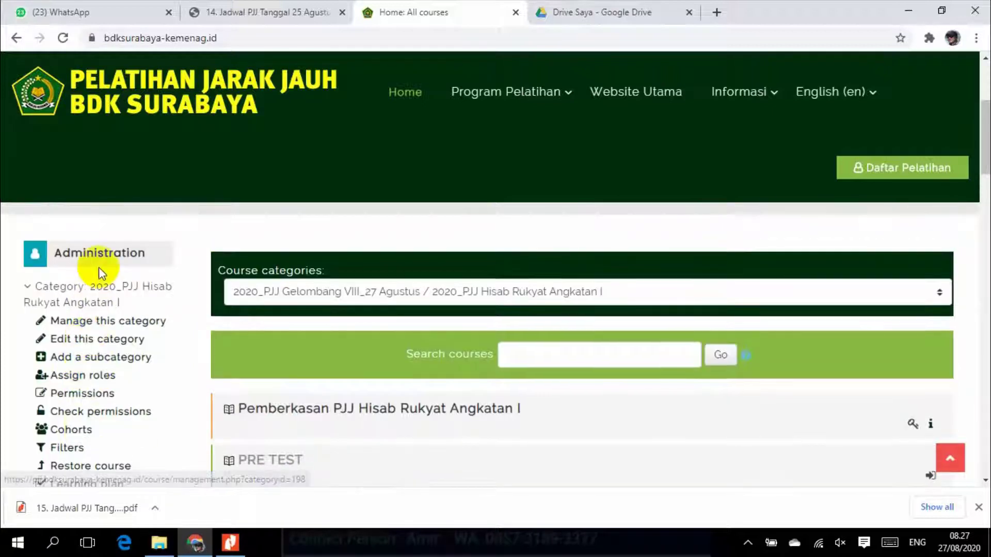
Step: Start a new cohort in the 2020_PJJ Hisab Rukyat Angkatan I category and name it hisabrukyat1
scroll(88, 338, "down", 2)
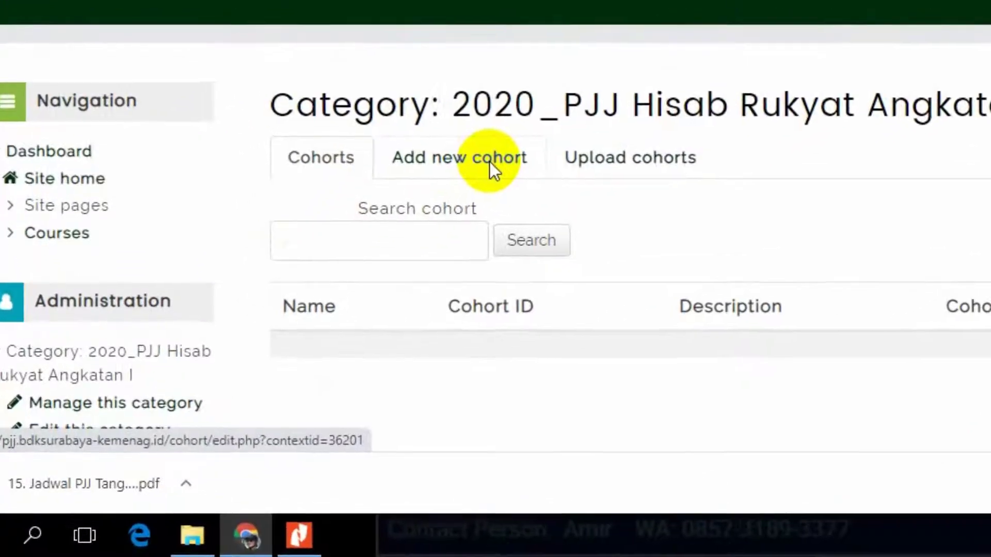
left_click(491, 162)
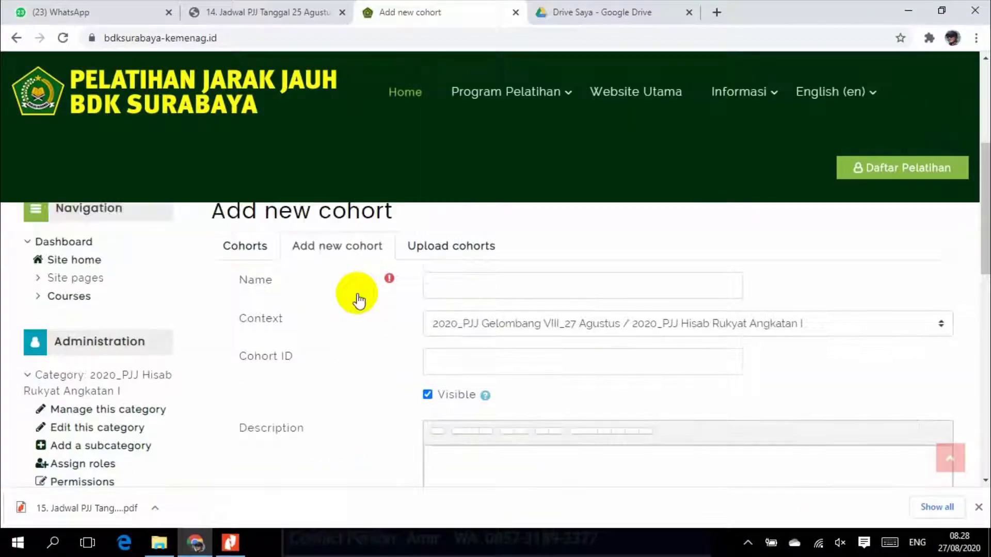
left_click(452, 357)
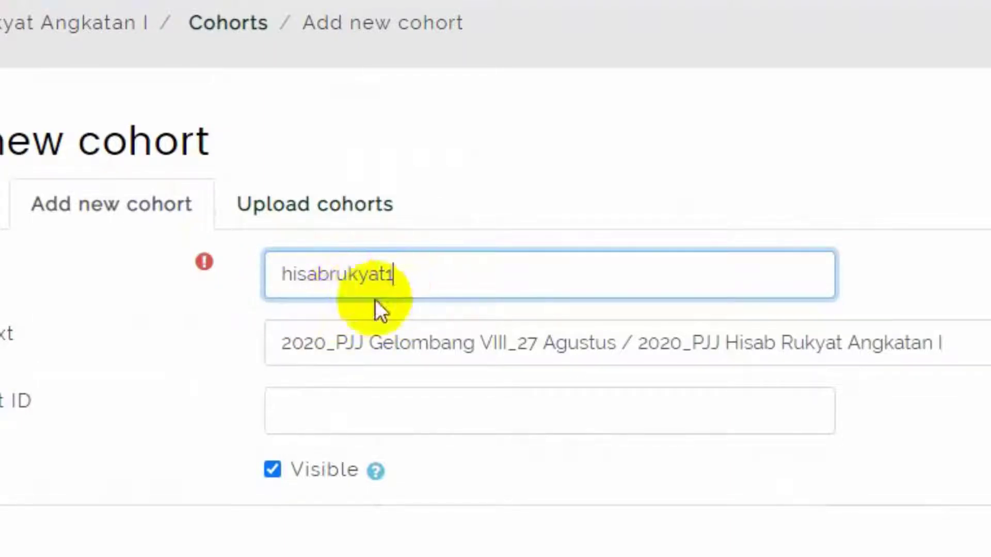
scroll(381, 296, "down", 3)
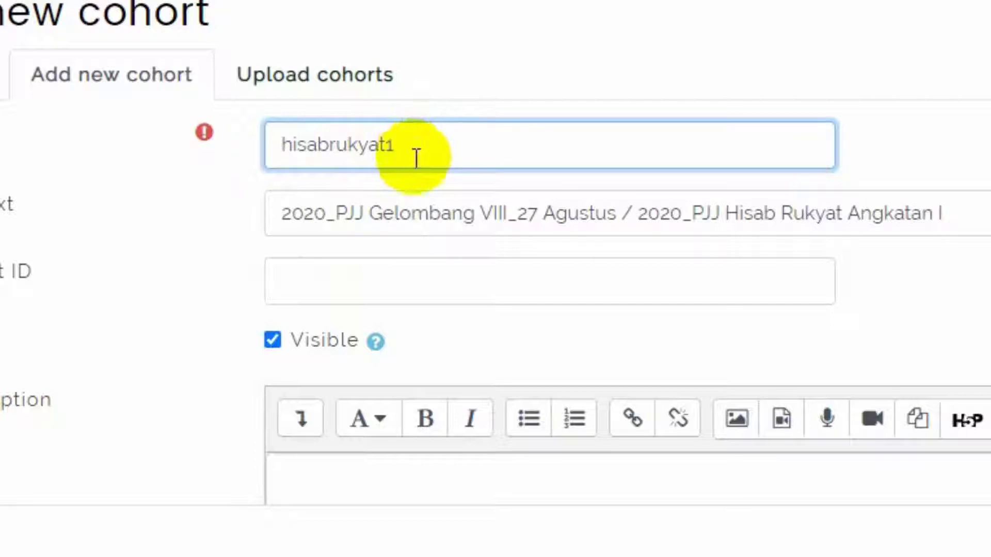
left_click(402, 151)
left_click_drag(402, 150, 274, 152)
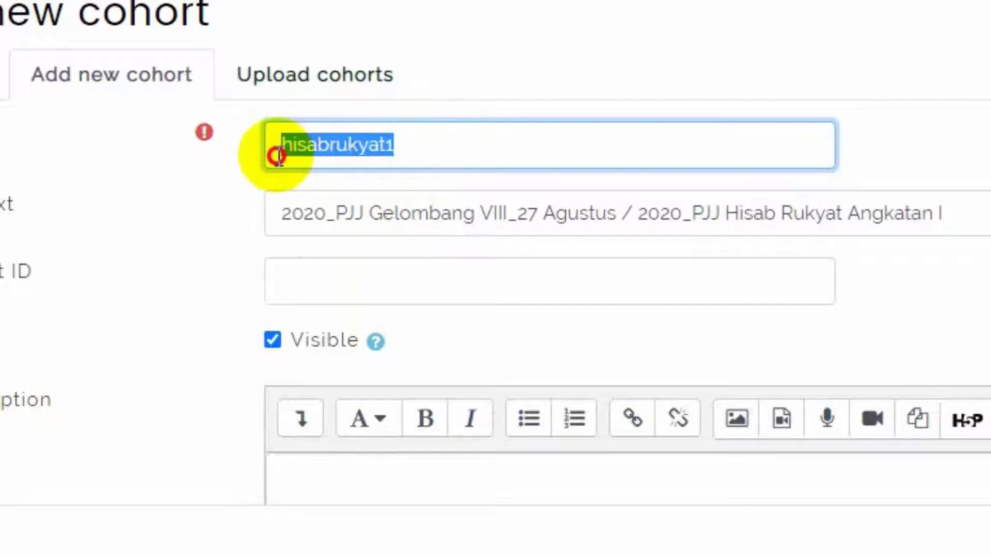
left_click(426, 149)
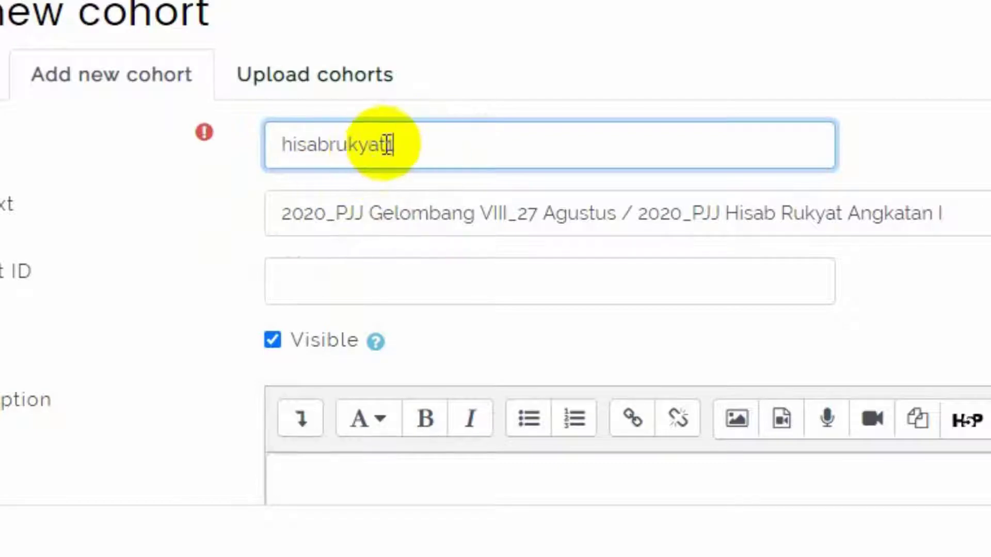
left_click_drag(413, 146, 261, 151)
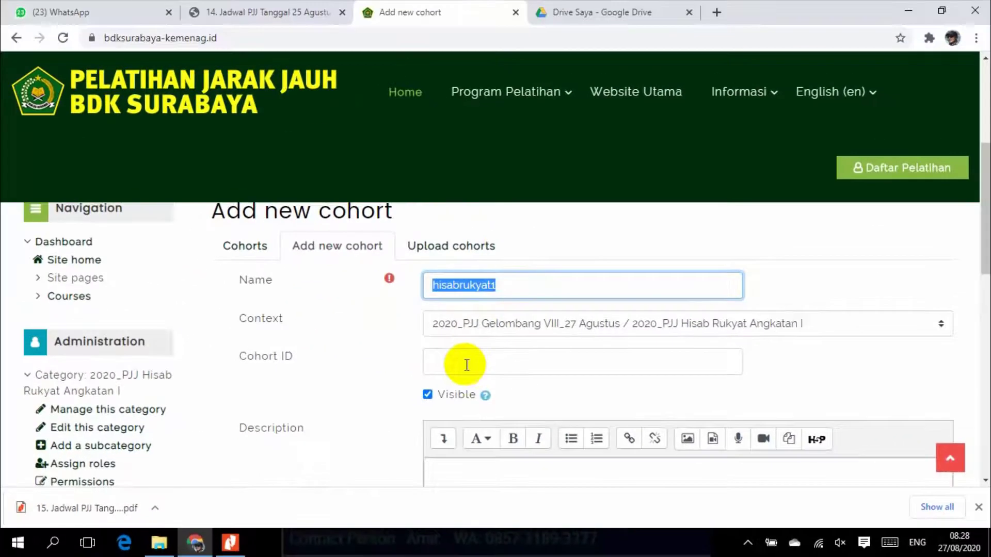
Step: Set the cohort ID to Hisabrukyat1, save the new cohort and check its entry in the cohort list
left_click(348, 287)
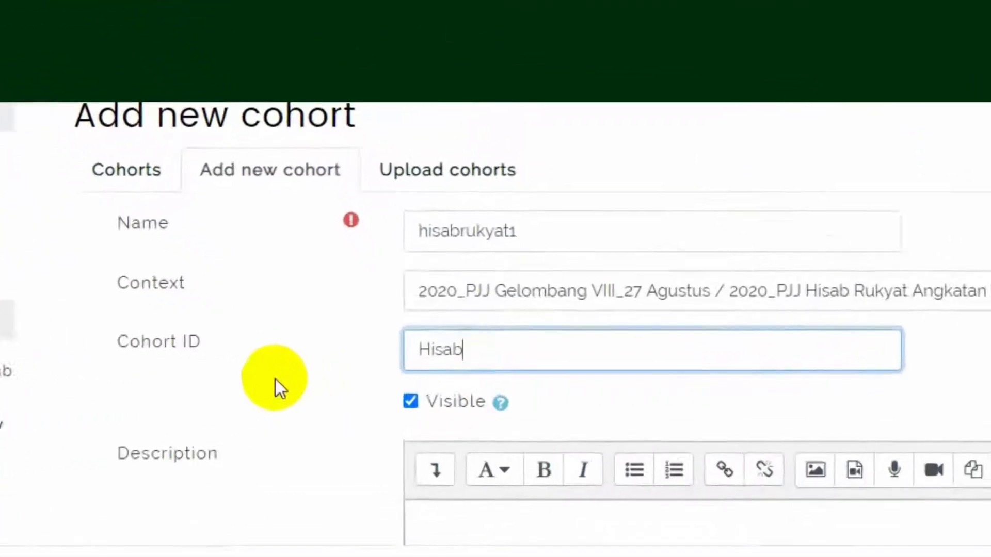
type("rukyat1")
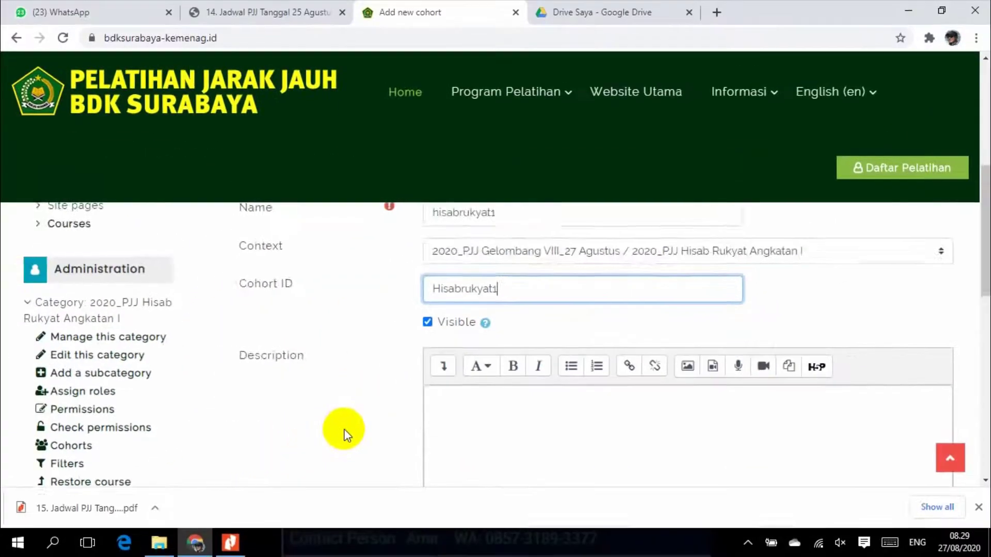
scroll(342, 431, "down", 5)
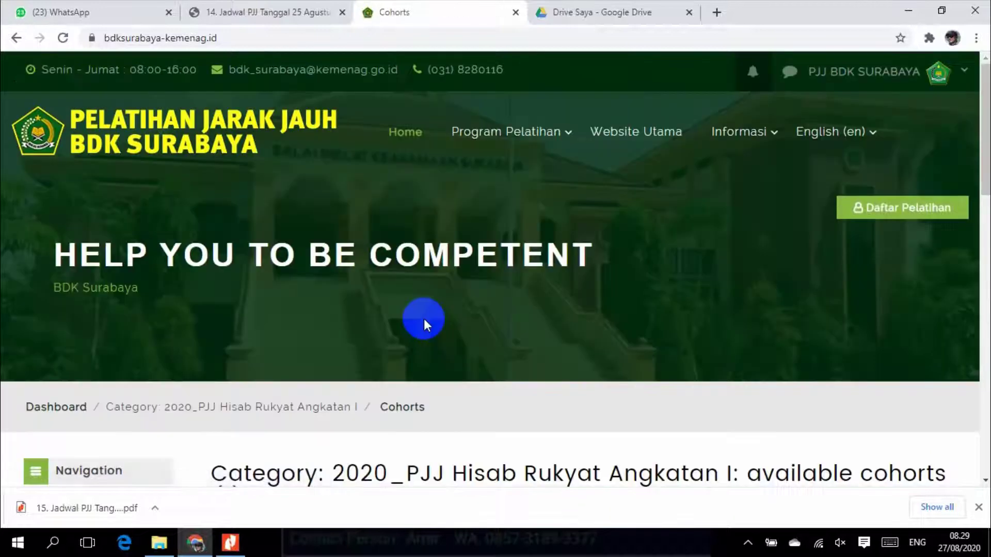
scroll(423, 318, "up", 2)
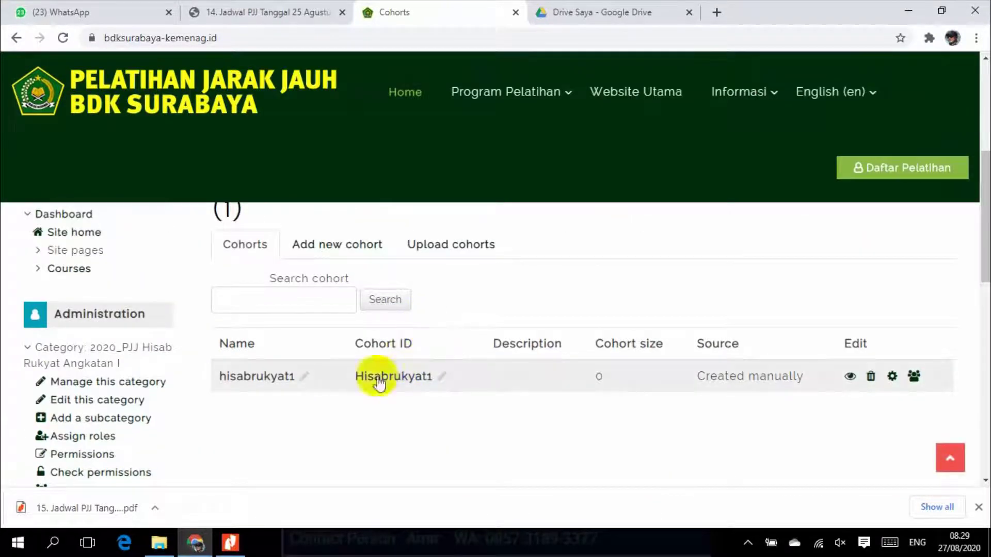
left_click(274, 383)
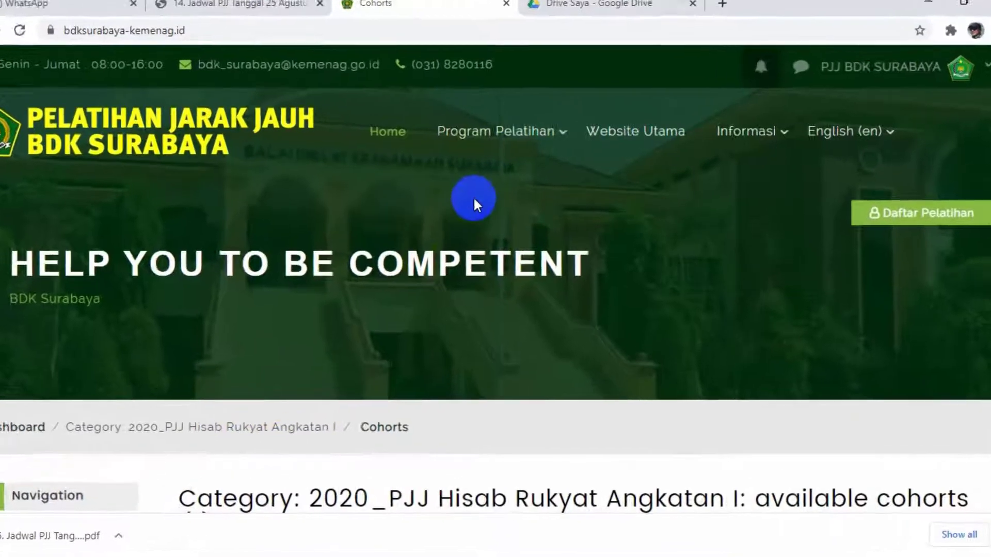
Step: Open the 2020_PJJ Hisab Rukyat Angkatan I category within 2020_PJJ Gelombang VIII_27 Agustus and review its courses
mouse_move(512, 163)
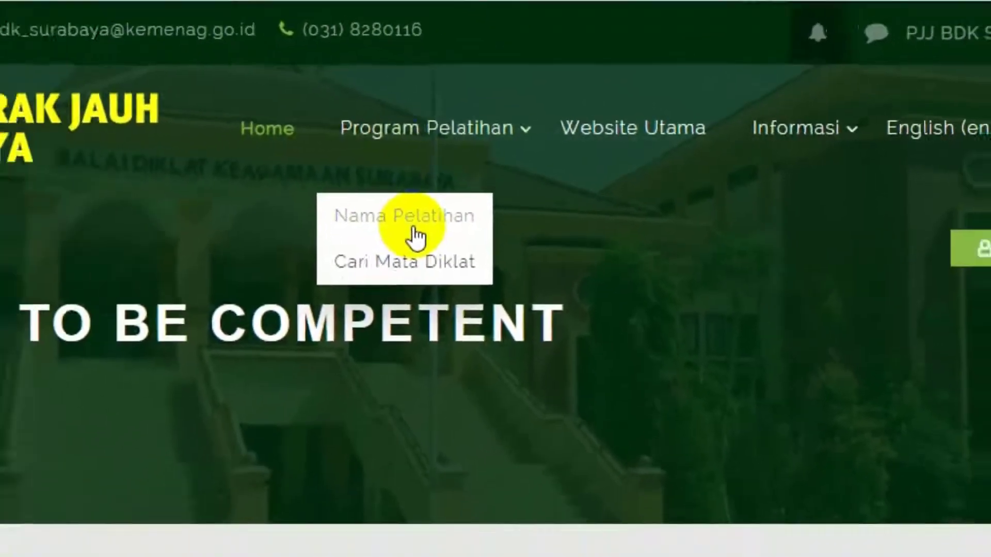
scroll(412, 240, "down", 5)
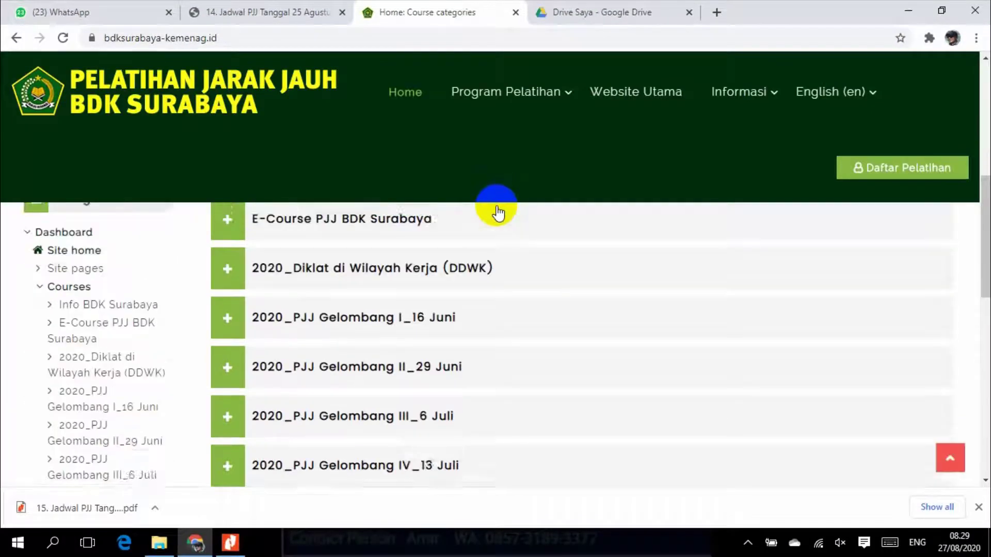
scroll(497, 213, "down", 5)
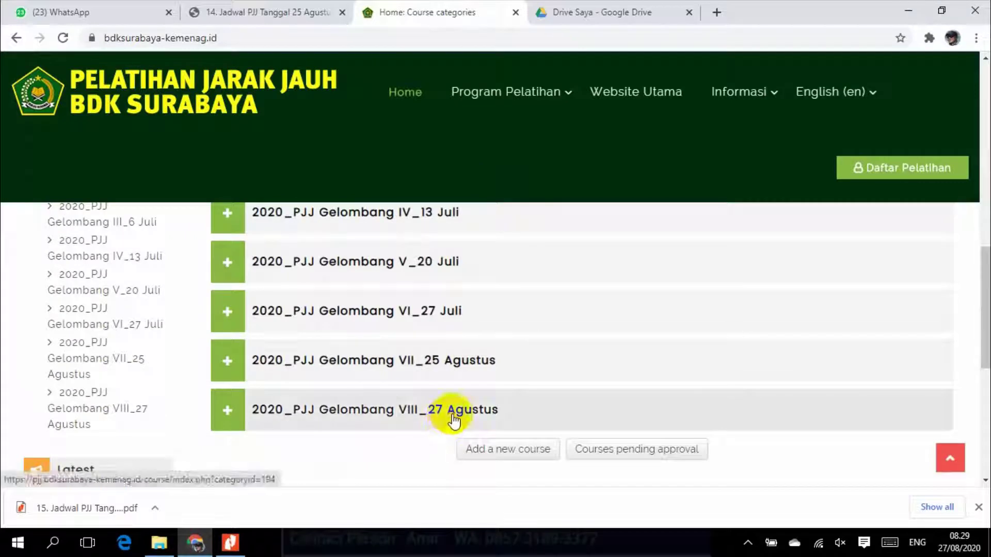
scroll(457, 407, "down", 8)
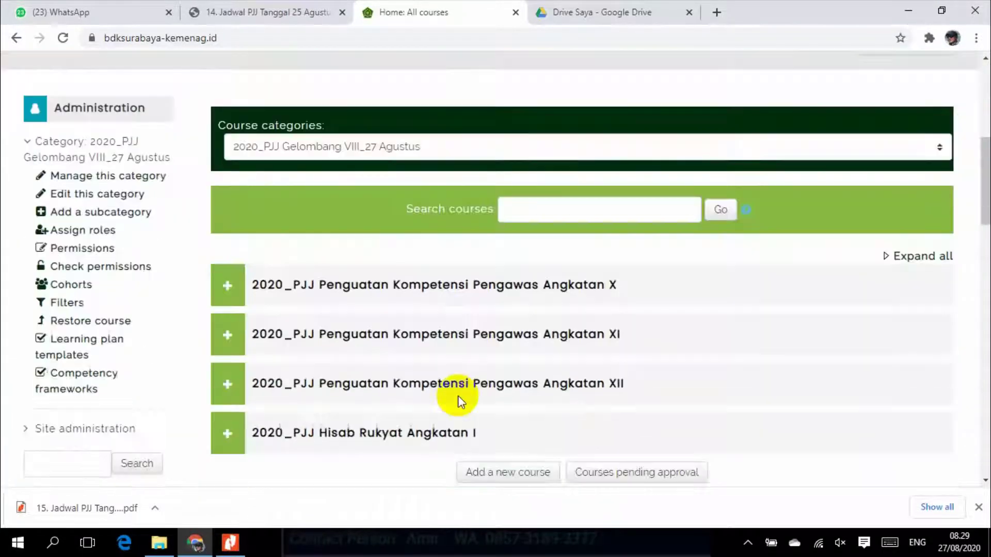
scroll(461, 384, "up", 1)
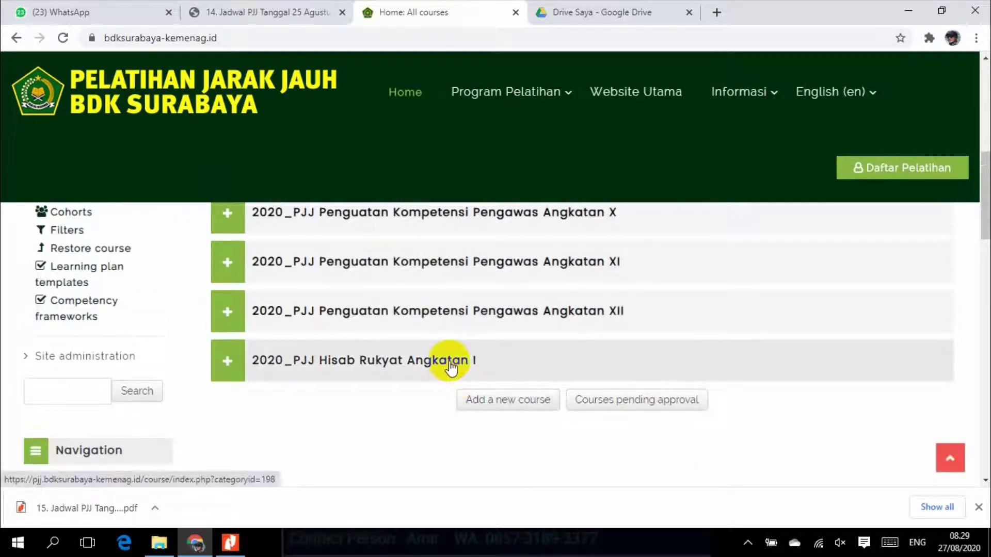
left_click(447, 359)
scroll(449, 361, "down", 6)
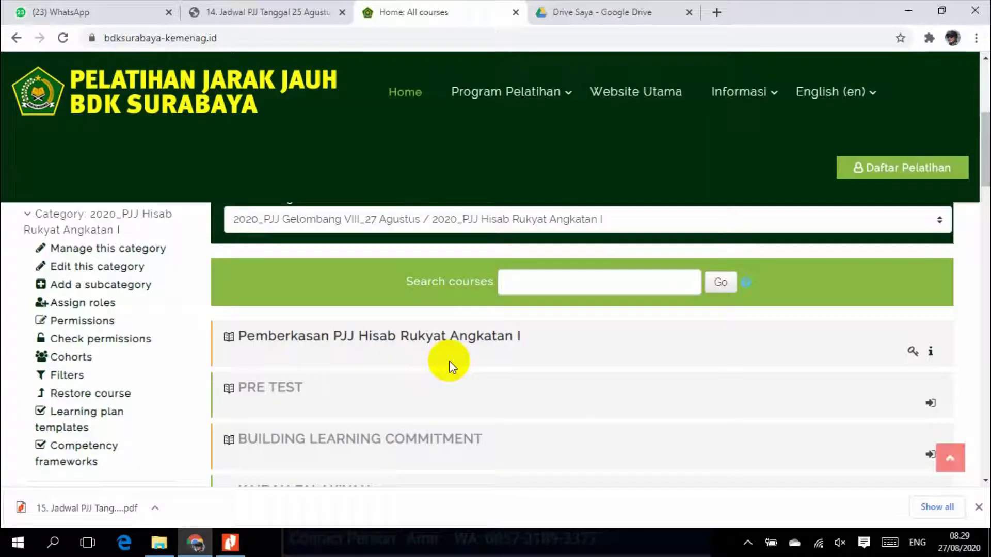
scroll(448, 362, "down", 3)
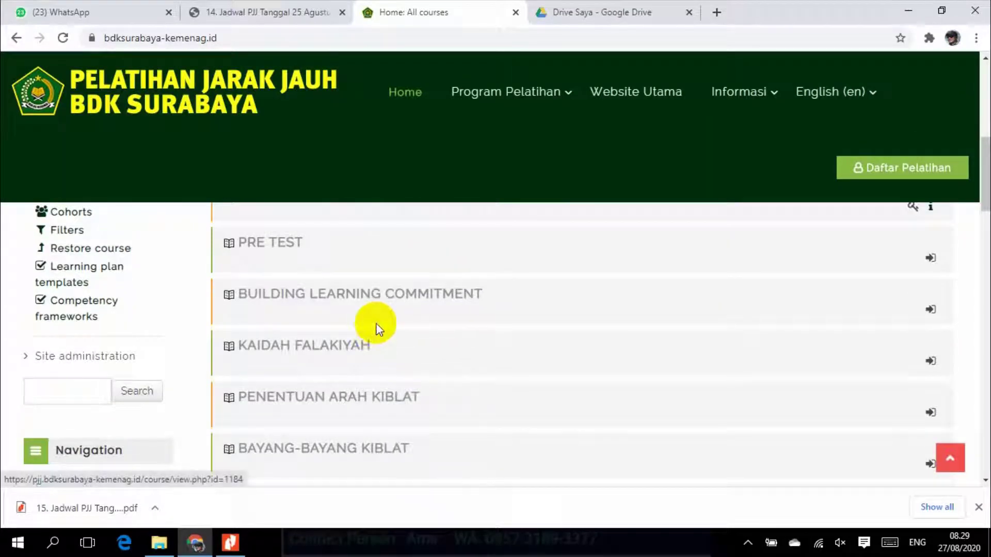
scroll(321, 330, "up", 1)
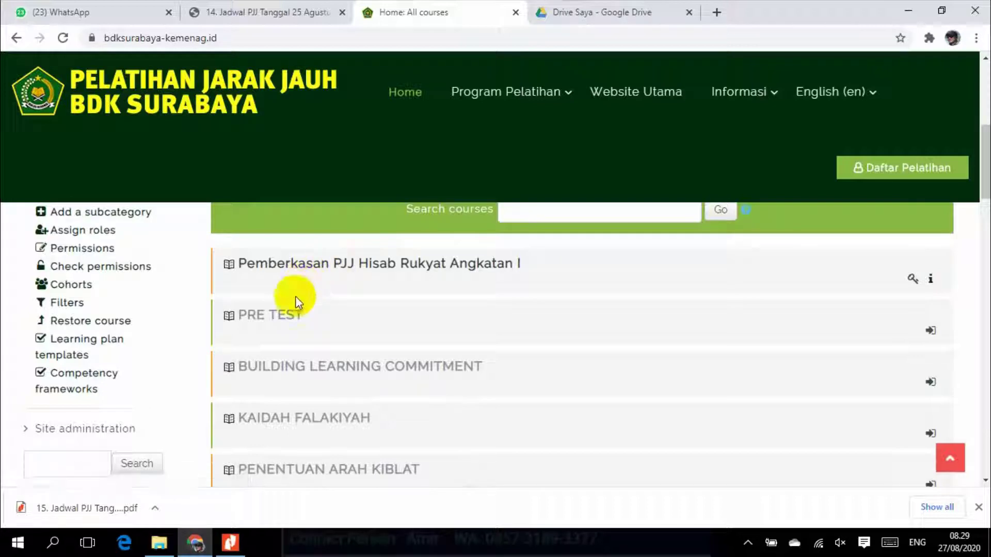
Step: Open the PRE TEST course and its PRE TEST quiz, and read the quiz instructions and availability details
left_click(279, 322)
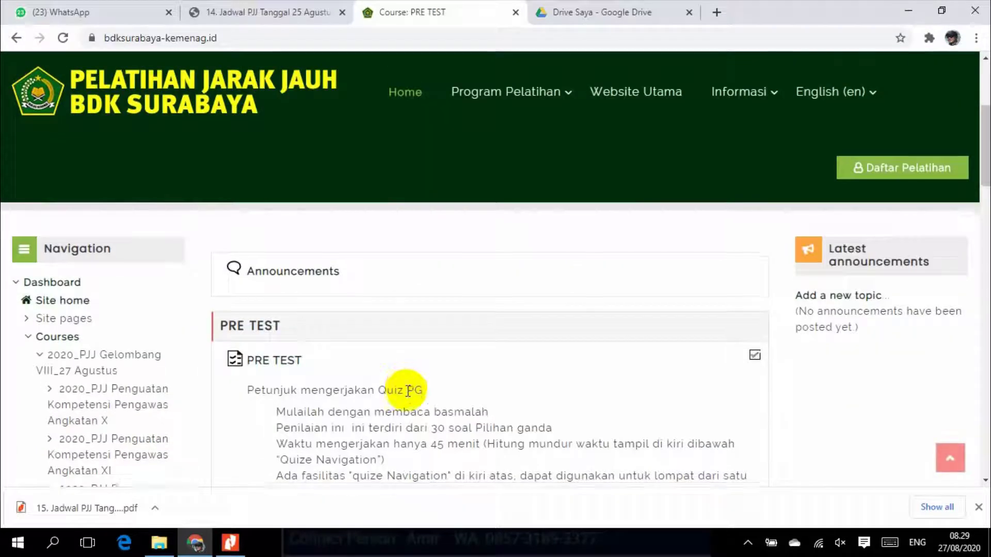
scroll(408, 391, "down", 1)
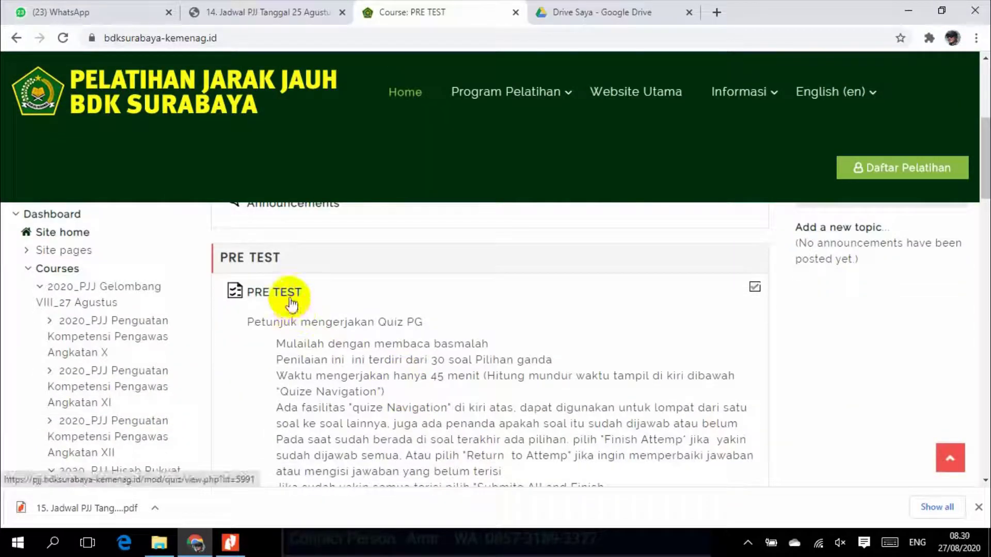
scroll(362, 331, "down", 10)
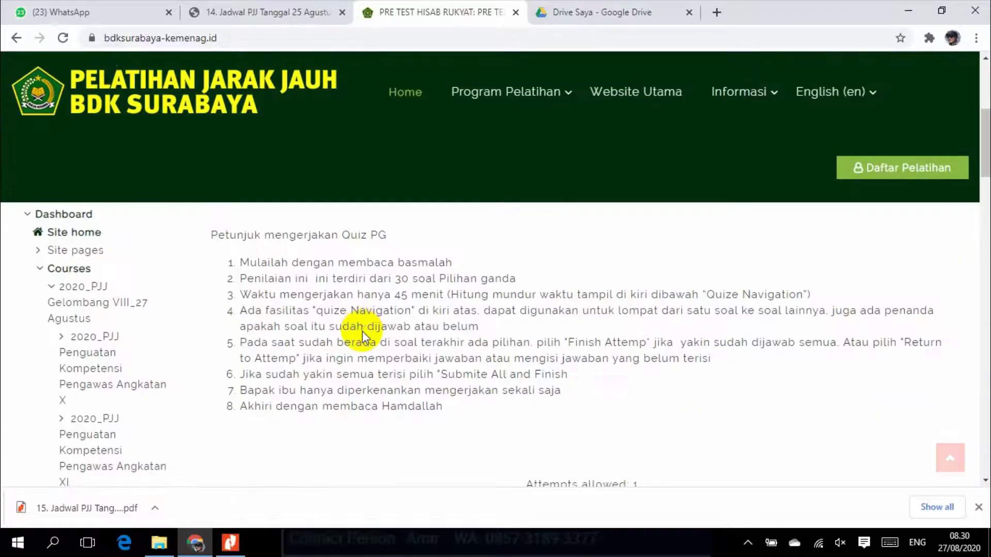
scroll(361, 330, "down", 2)
scroll(361, 330, "up", 2)
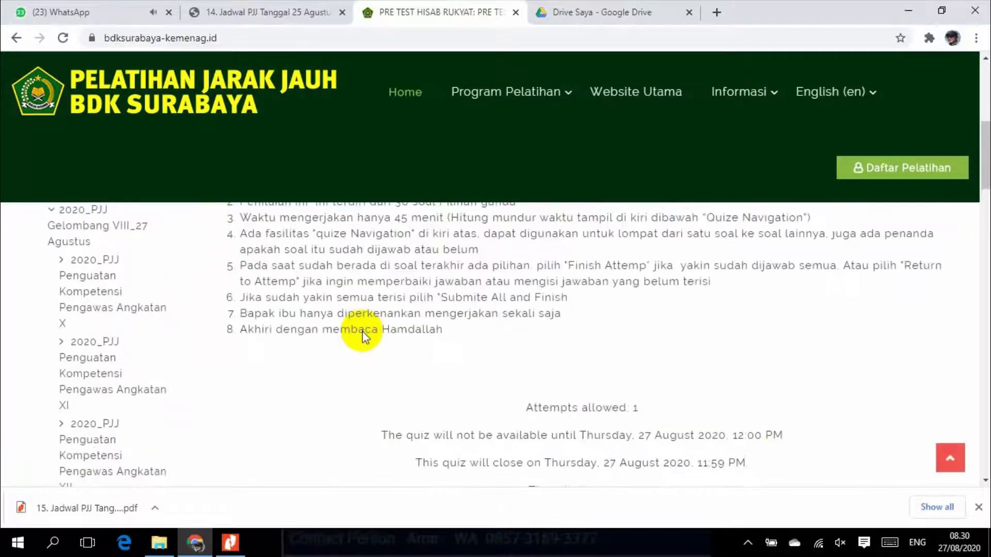
scroll(361, 332, "down", 5)
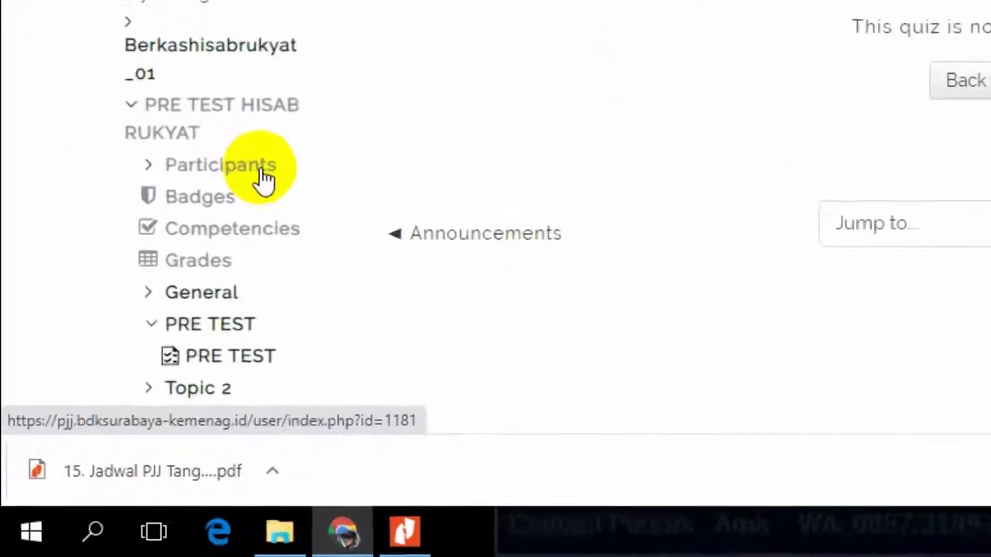
Step: Open the participants list of the PRE TEST HISAB RUKYAT course and examine who is enrolled
left_click(155, 333)
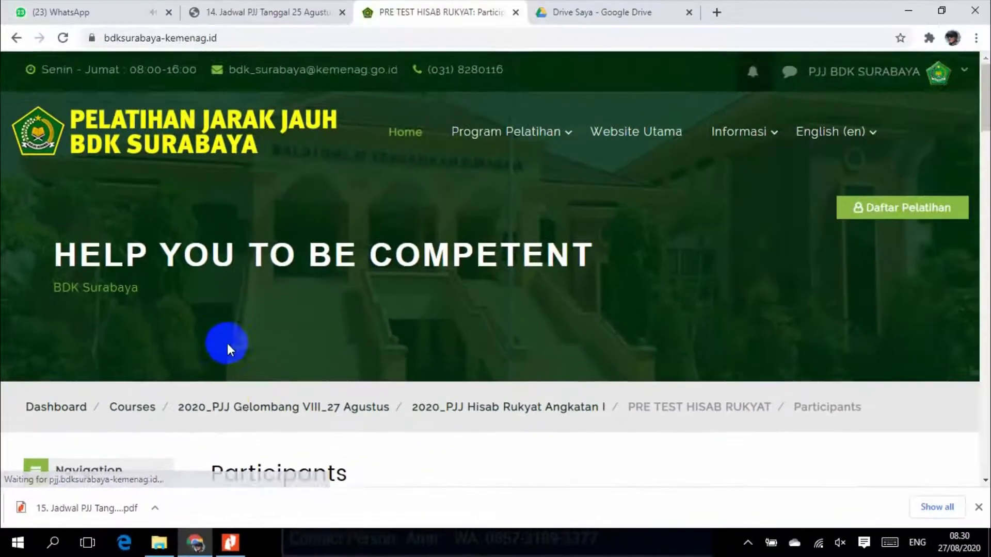
scroll(286, 292, "down", 5)
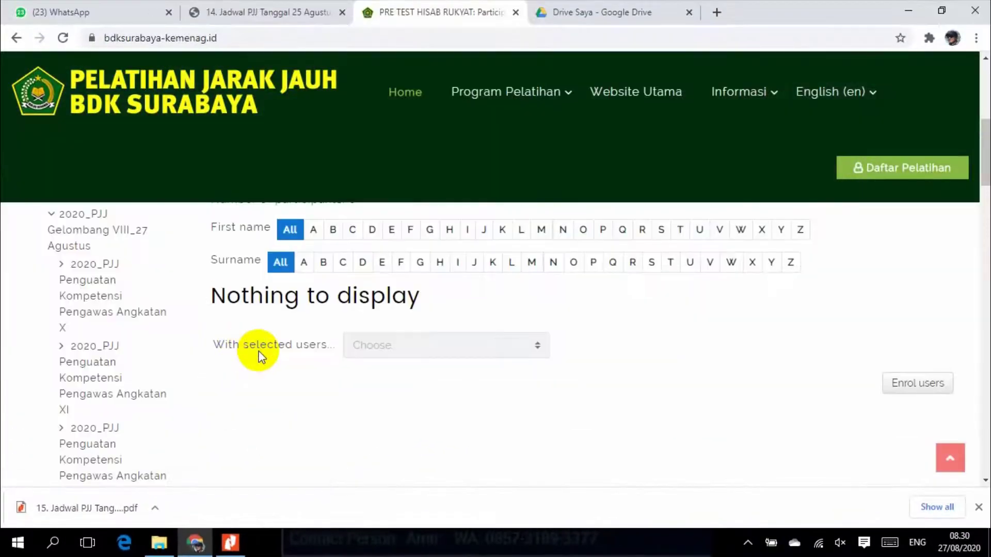
scroll(342, 369, "up", 2)
scroll(346, 377, "down", 2)
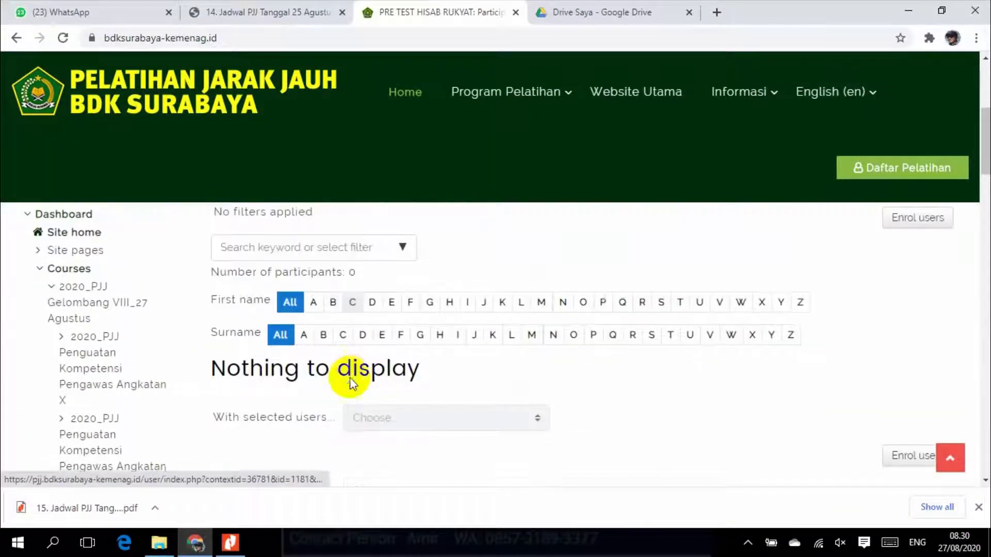
scroll(364, 399, "down", 3)
scroll(445, 361, "up", 4)
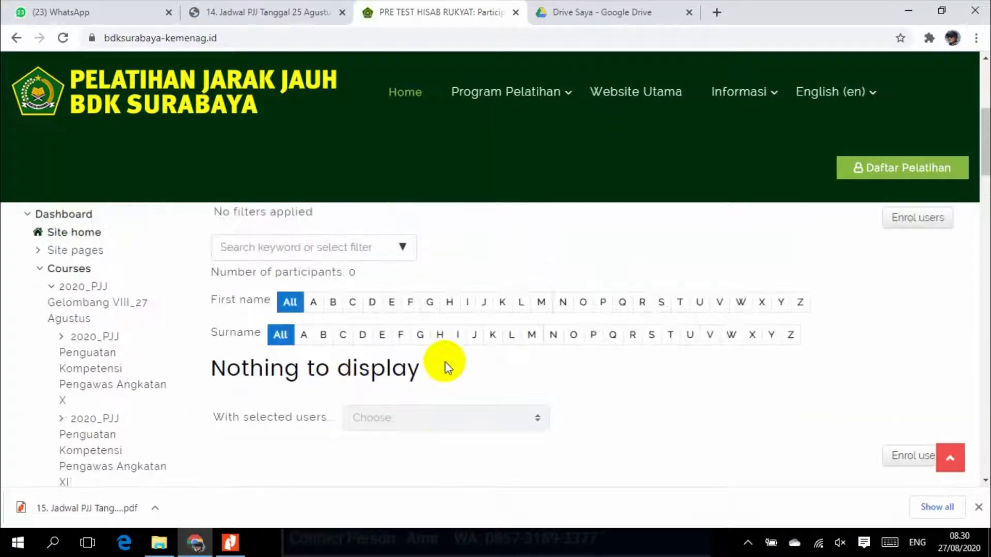
scroll(438, 364, "down", 4)
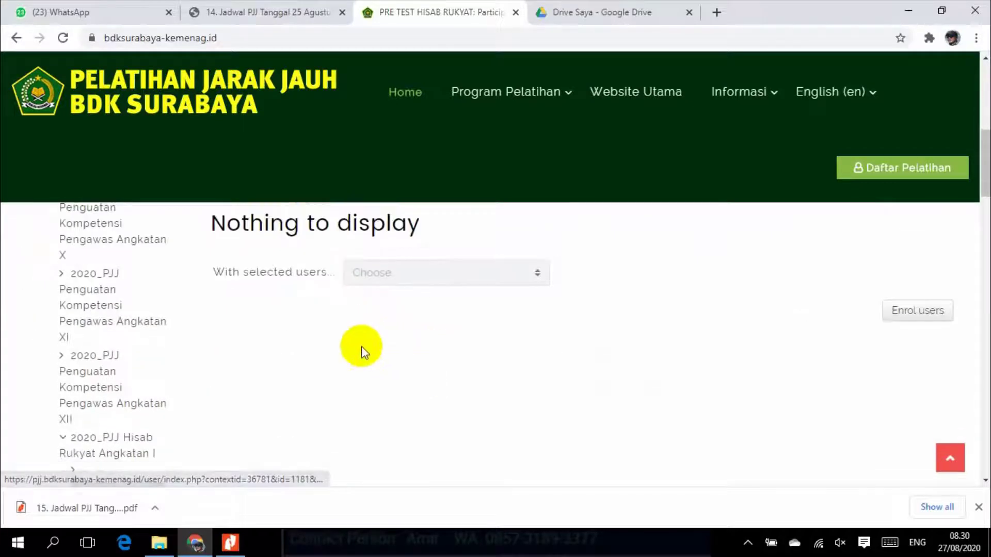
scroll(361, 347, "up", 4)
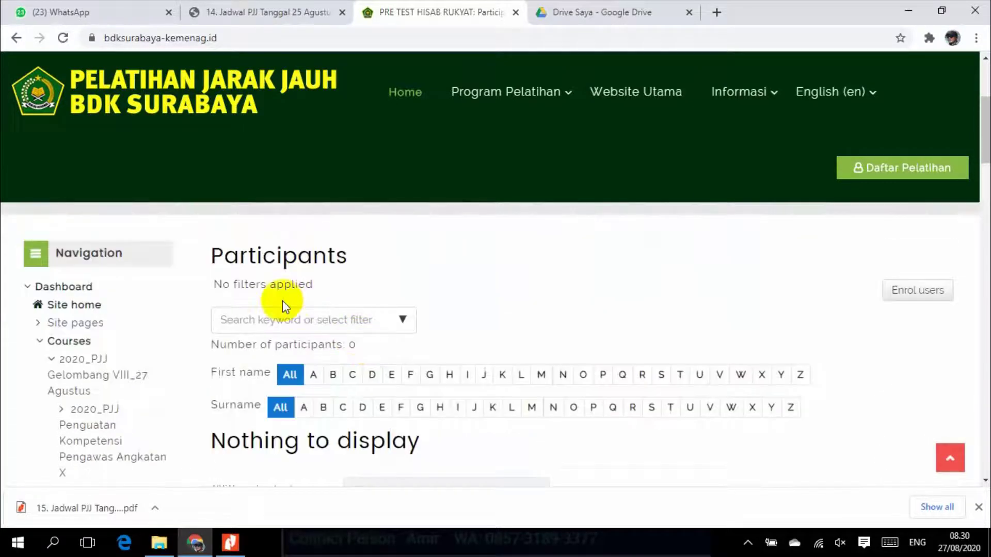
Step: Open the enrolment methods of the PRE TEST HISAB RUKYAT course and review the available methods
scroll(160, 367, "down", 5)
scroll(163, 368, "down", 15)
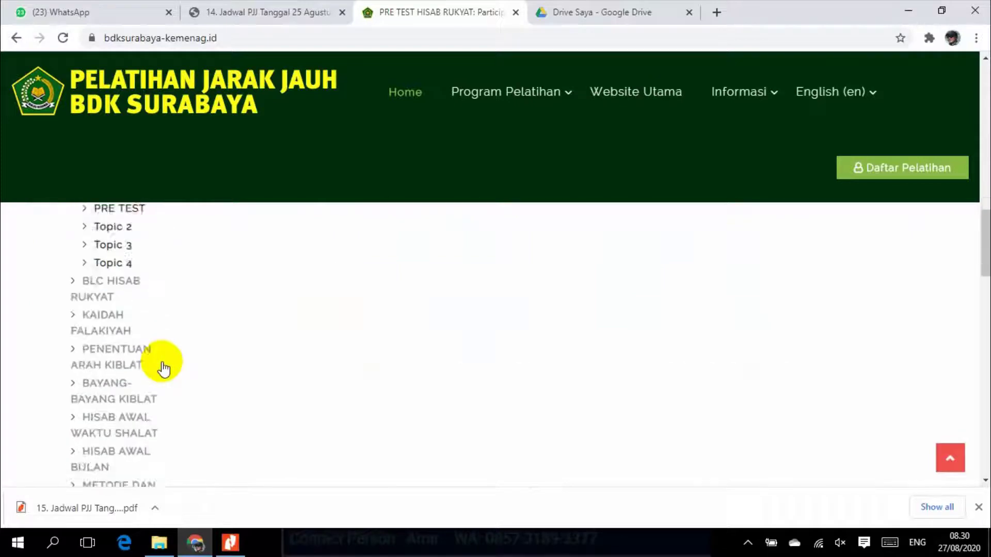
scroll(163, 368, "down", 8)
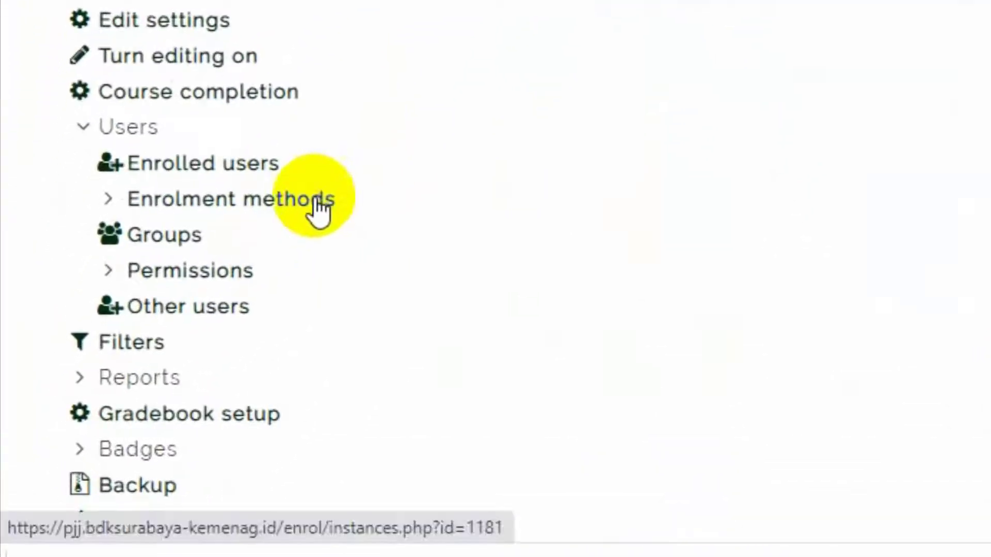
left_click(318, 206)
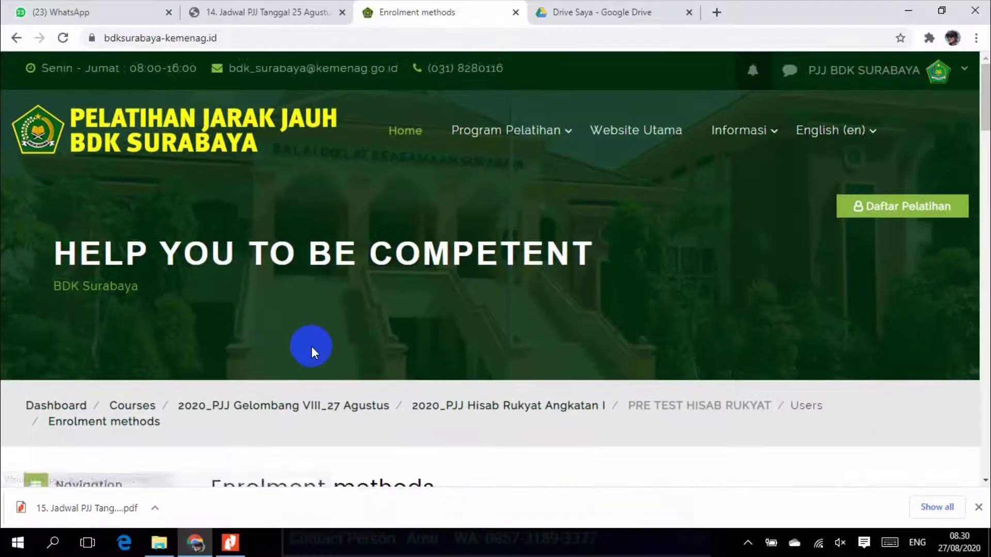
scroll(311, 346, "down", 4)
scroll(311, 346, "down", 1)
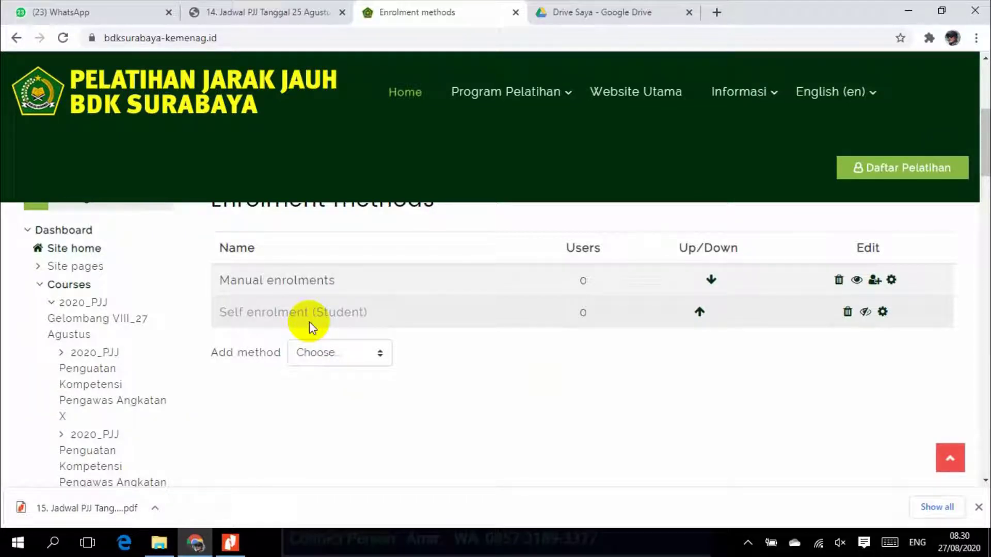
scroll(308, 321, "up", 2)
scroll(312, 328, "down", 2)
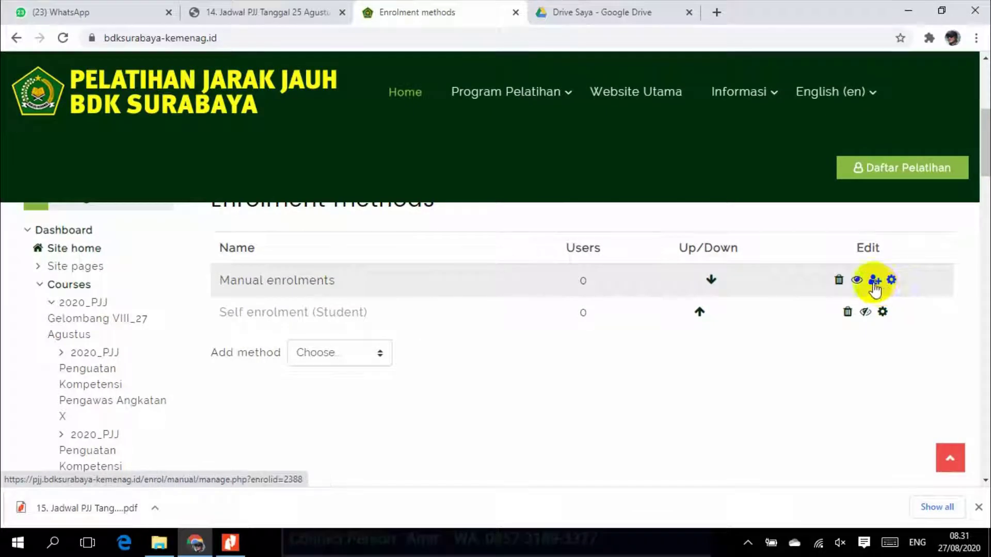
Step: Open user enrolment for the Manual enrolments method and search the not enrolled users for hisabrukyat1
left_click(874, 281)
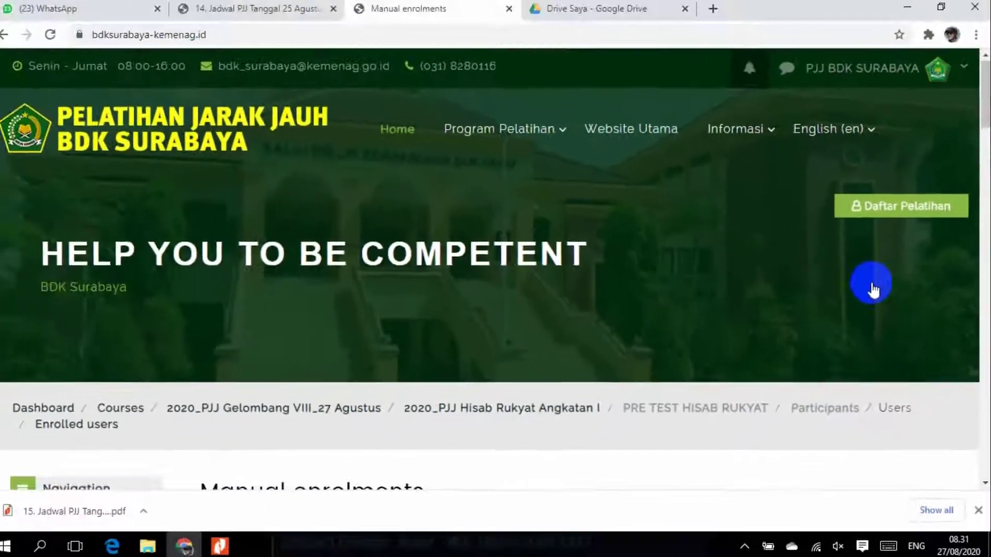
scroll(873, 287, "down", 10)
scroll(793, 363, "down", 3)
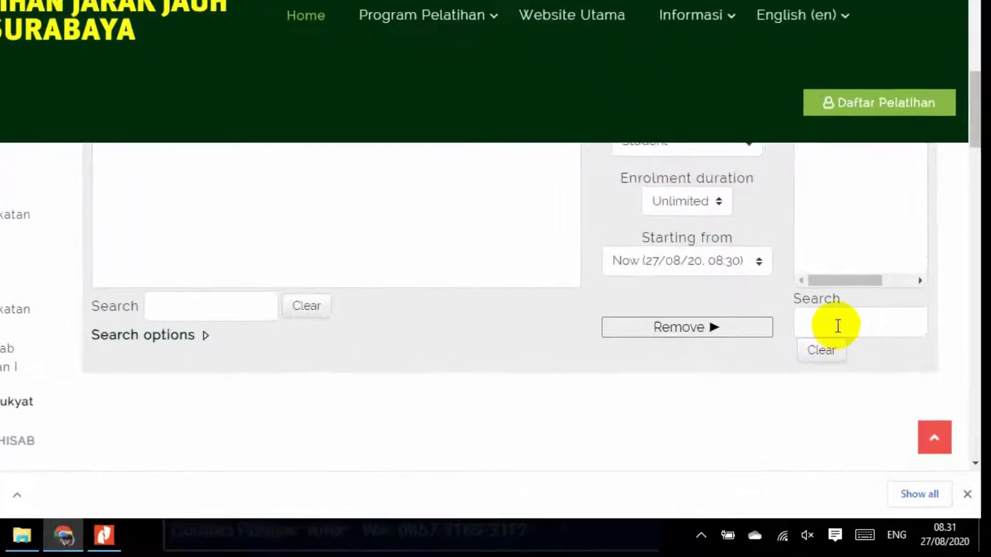
left_click(866, 361)
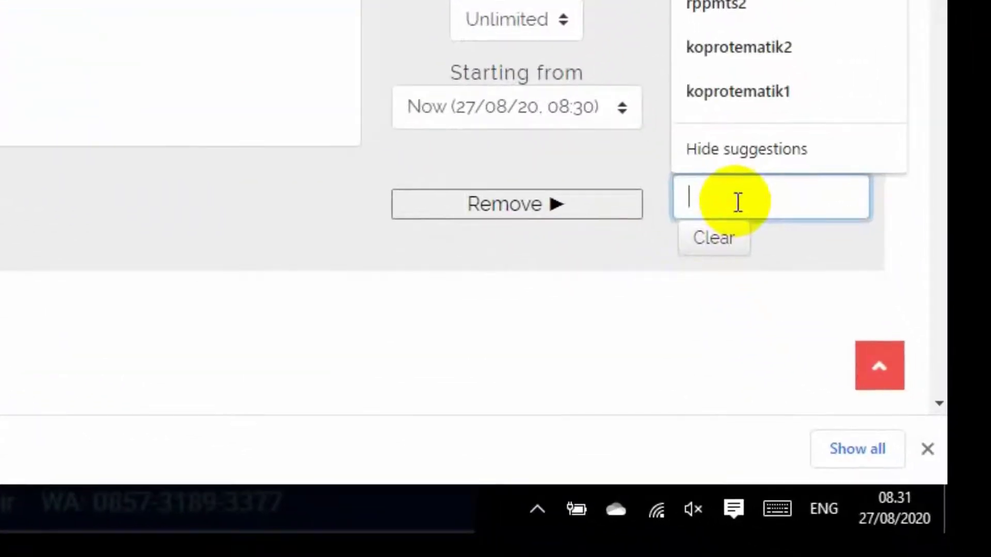
type("his")
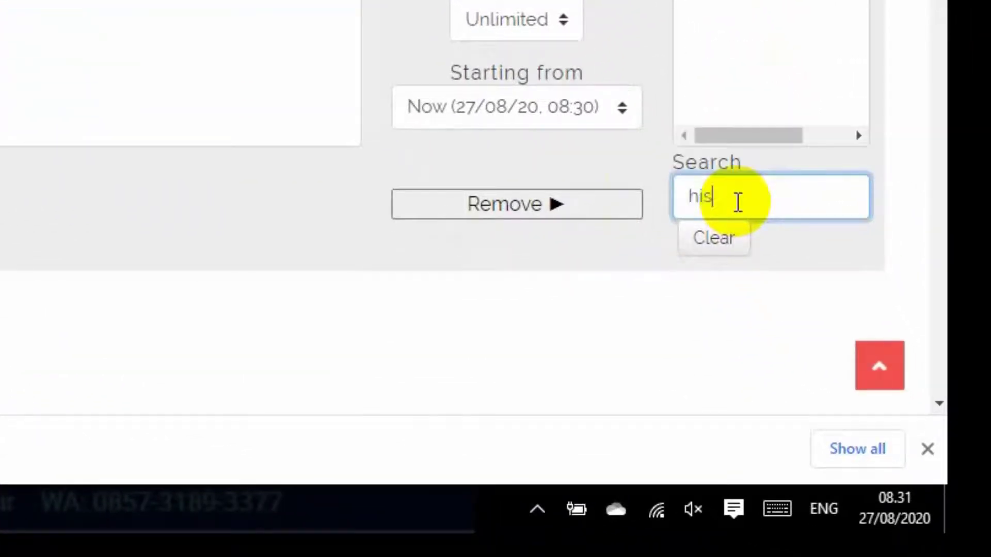
type("abruk")
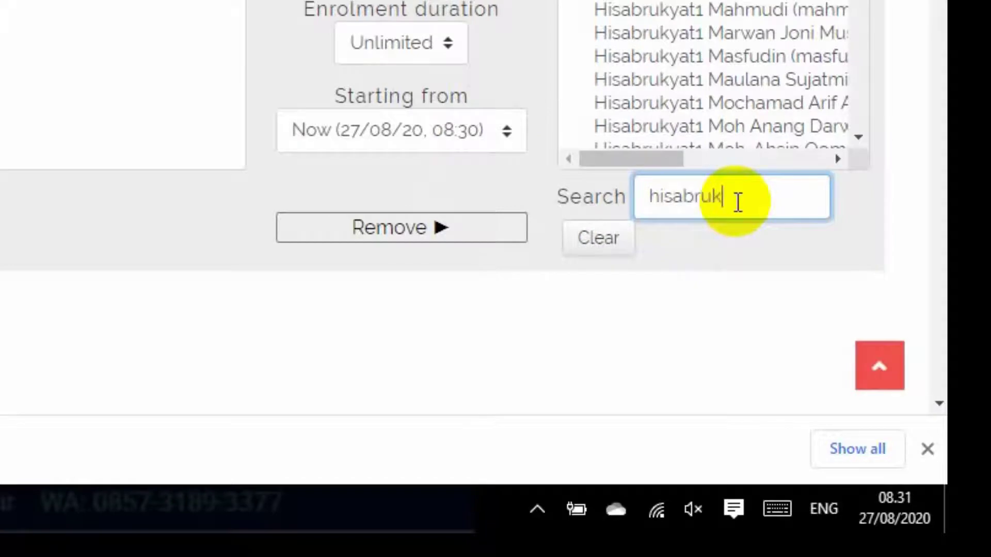
type("yat1")
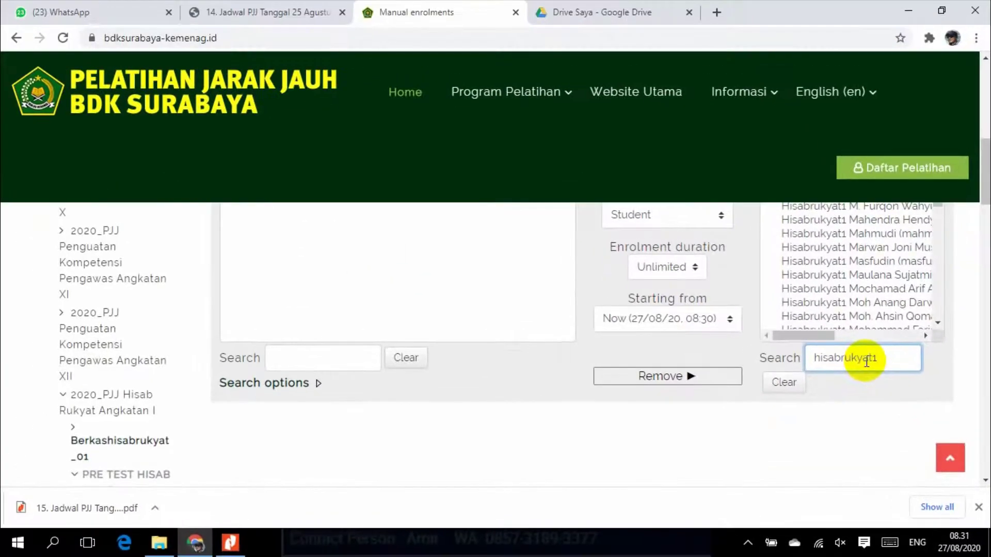
Step: Select all matching hisabrukyat1 users and enrol them in the PRE TEST course with the Student role and unlimited duration
scroll(832, 370, "up", 5)
scroll(798, 407, "down", 1)
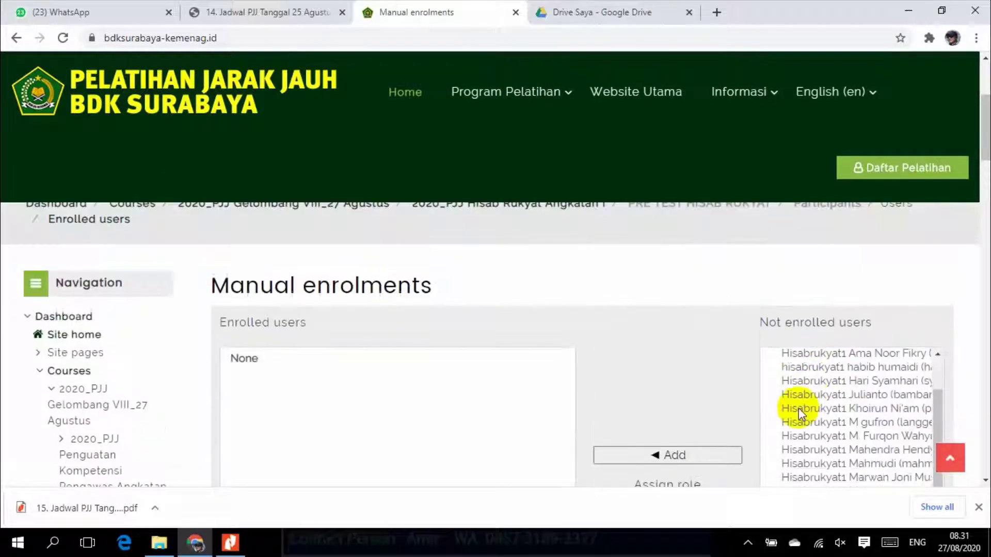
scroll(898, 407, "down", 3)
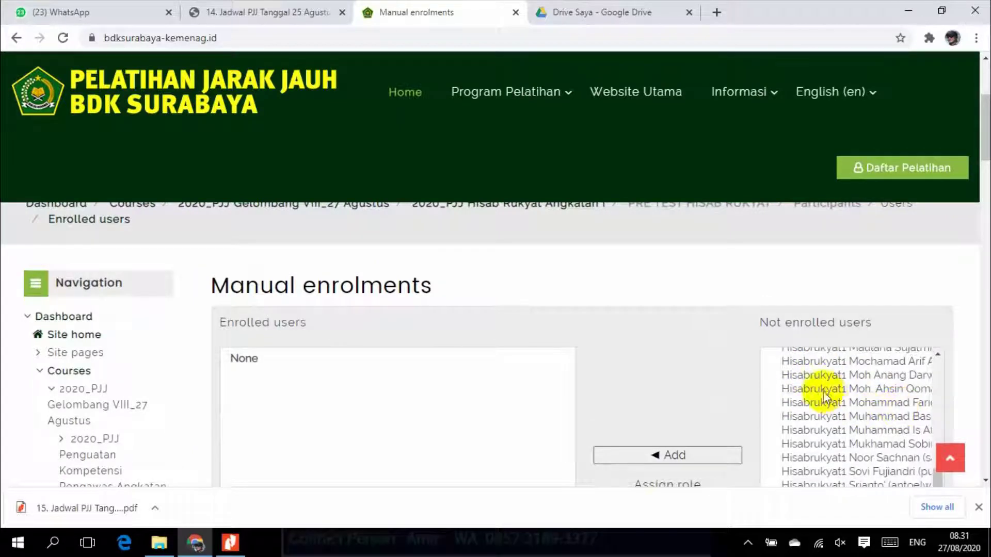
scroll(826, 395, "up", 5)
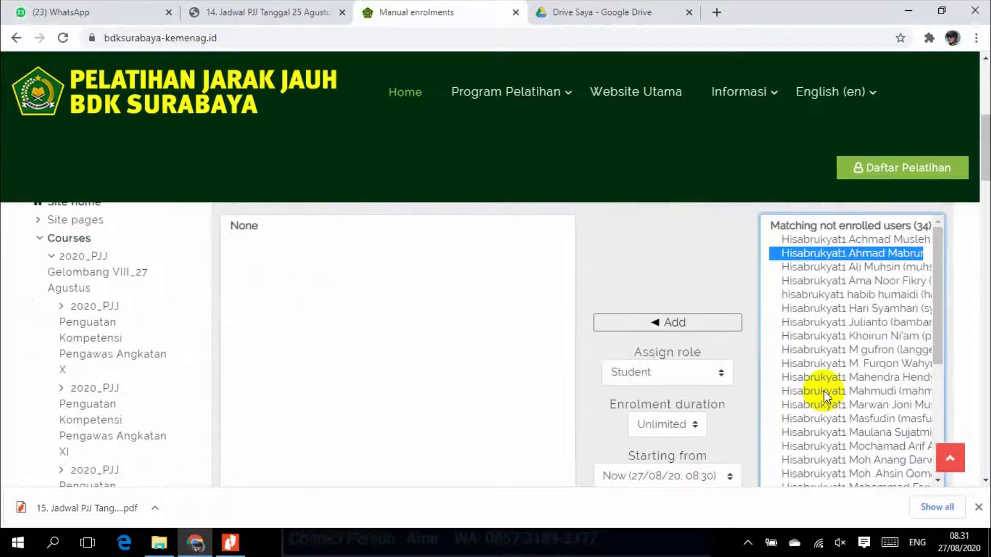
key("shift+End")
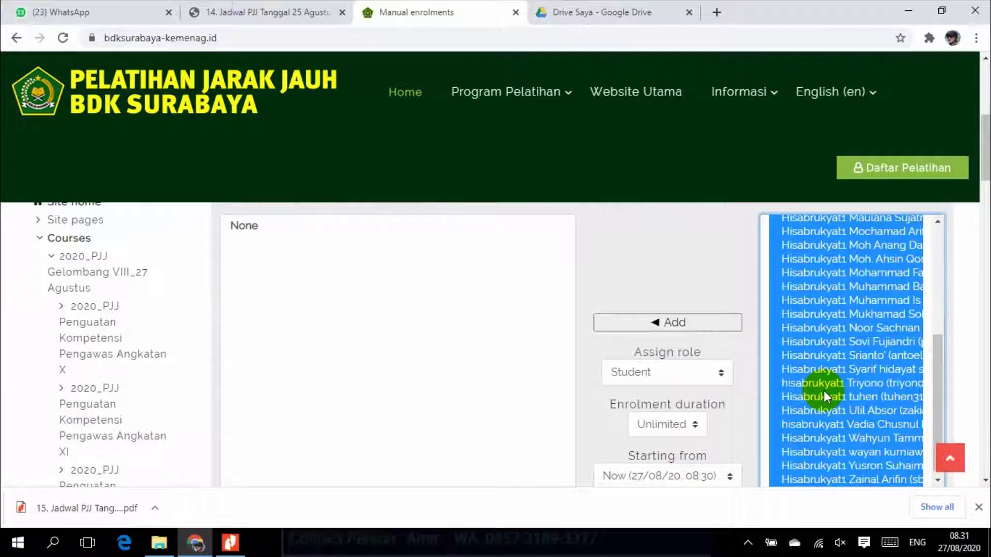
left_click(667, 328)
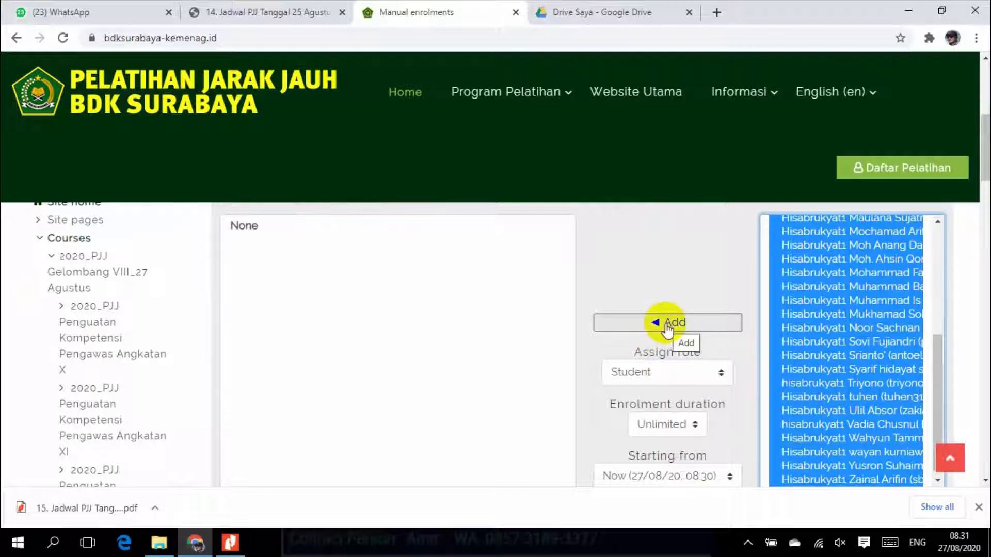
Step: Examine the full list of enrolled users in the PRE TEST course's manual enrolments
scroll(354, 382, "down", 5)
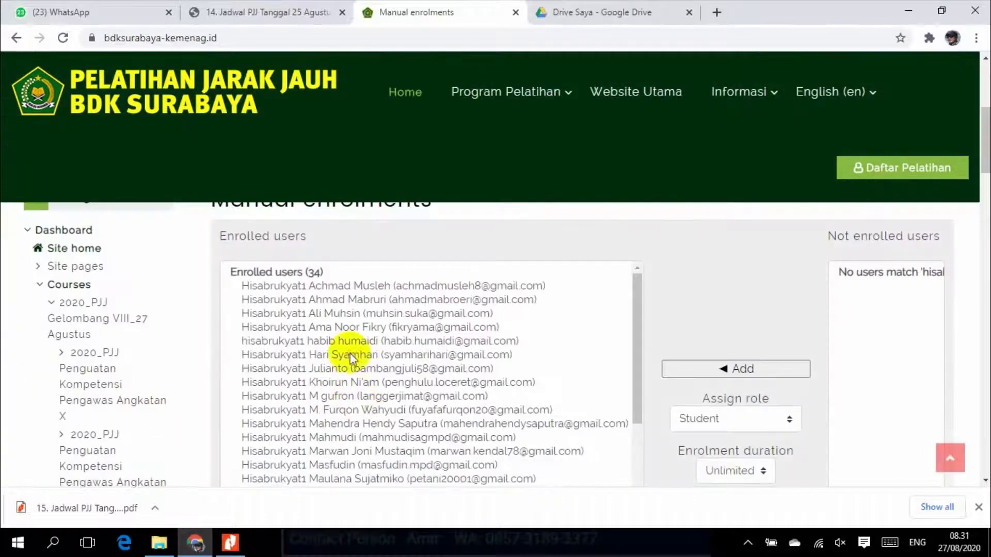
scroll(300, 361, "up", 2)
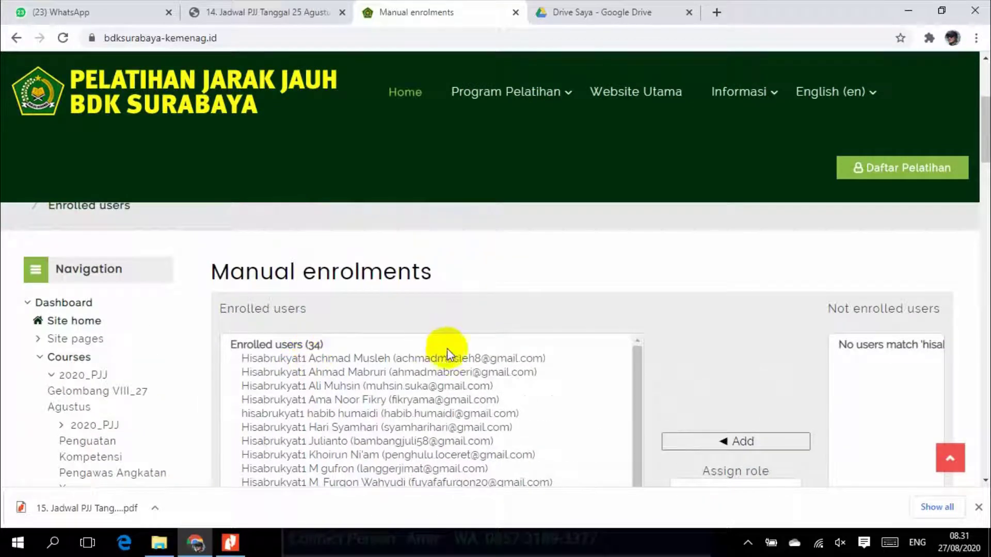
scroll(447, 348, "down", 3)
scroll(392, 372, "up", 3)
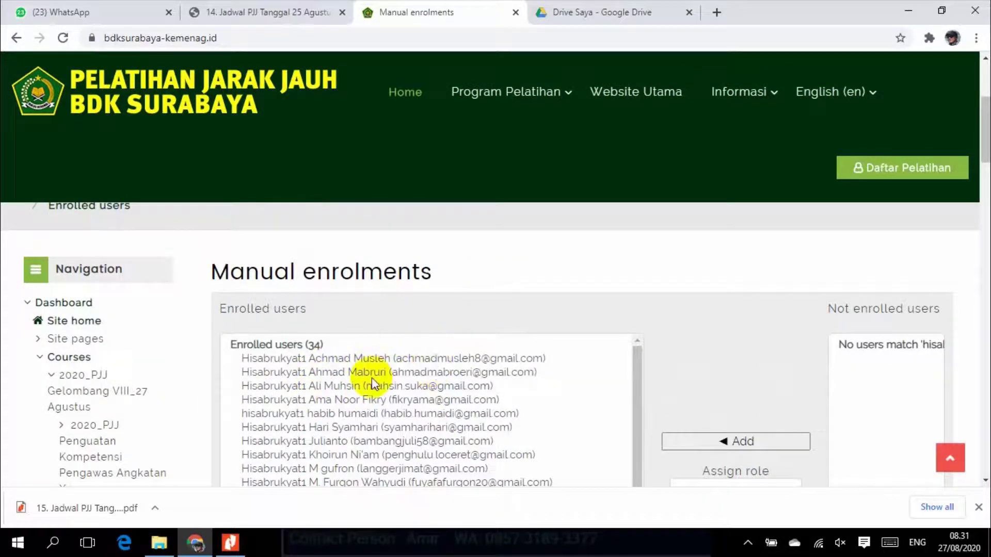
scroll(348, 373, "down", 5)
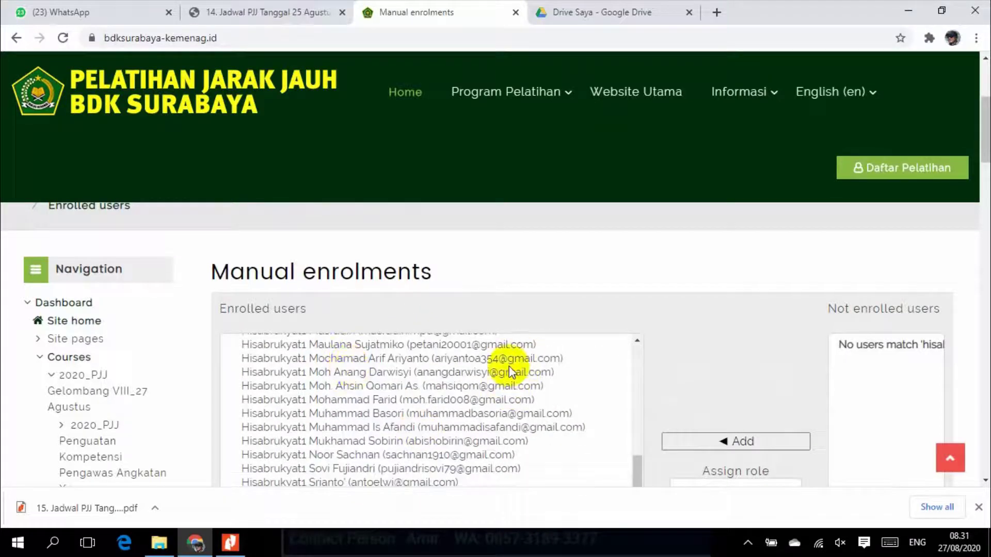
scroll(704, 365, "down", 5)
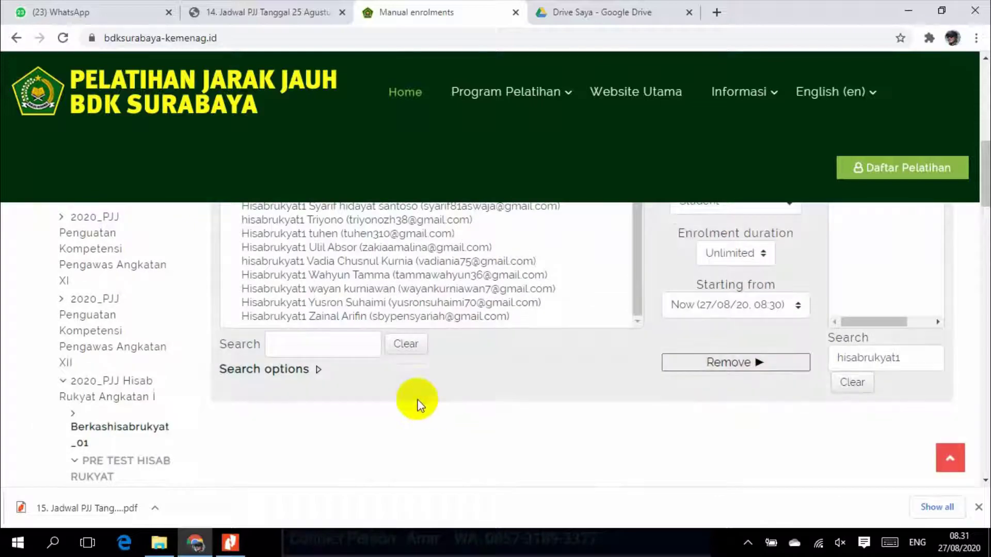
scroll(416, 400, "up", 5)
scroll(419, 405, "up", 1)
scroll(415, 394, "down", 6)
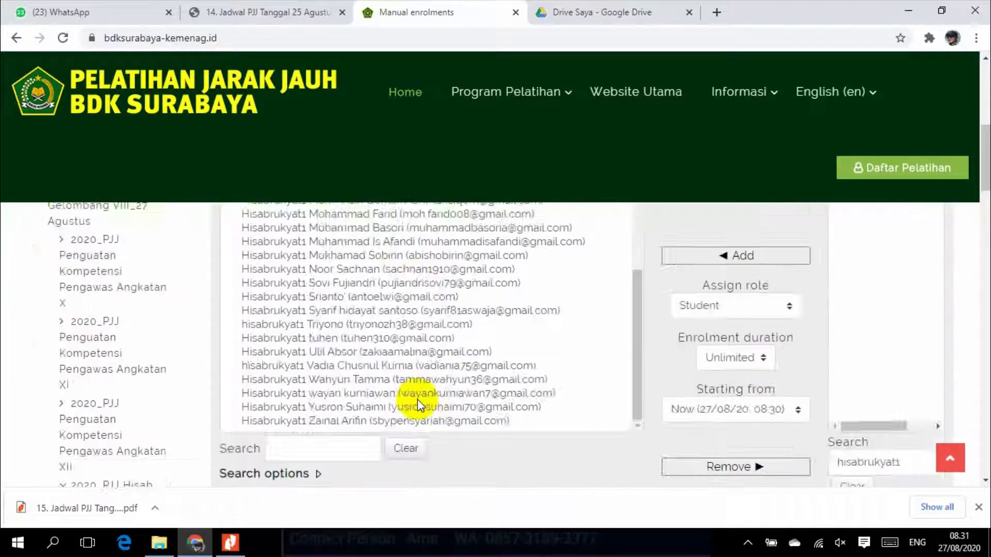
Step: Return to the 2020_PJJ Hisab Rukyat Angkatan I category through 2020_PJJ Gelombang VIII_27 Agustus and open its PRE TEST course
scroll(447, 303, "up", 8)
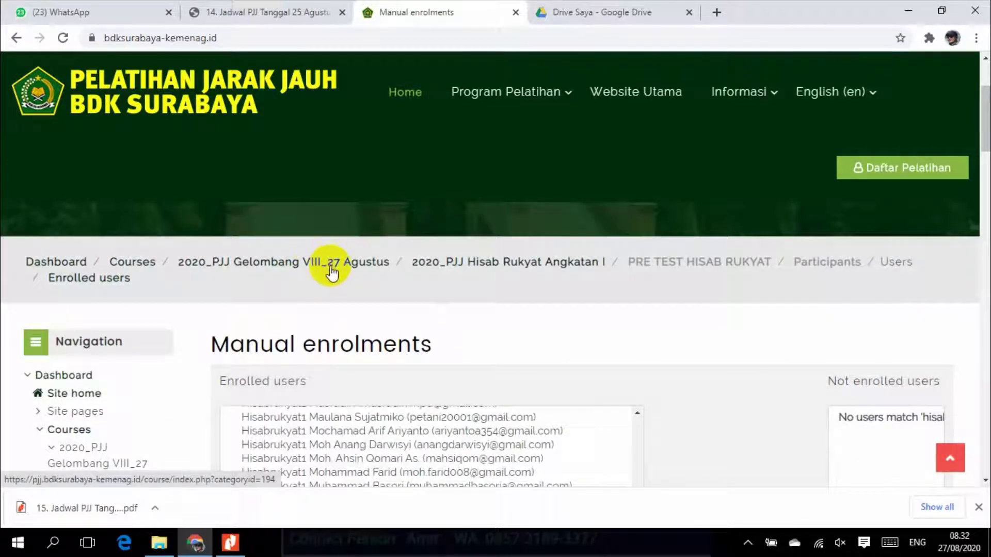
scroll(413, 299, "down", 10)
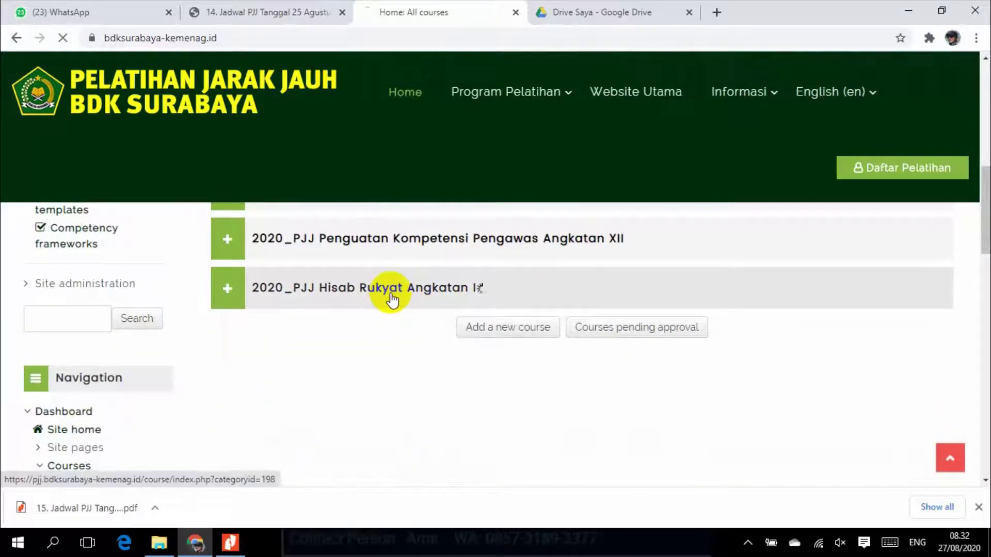
left_click(391, 296)
scroll(435, 305, "down", 4)
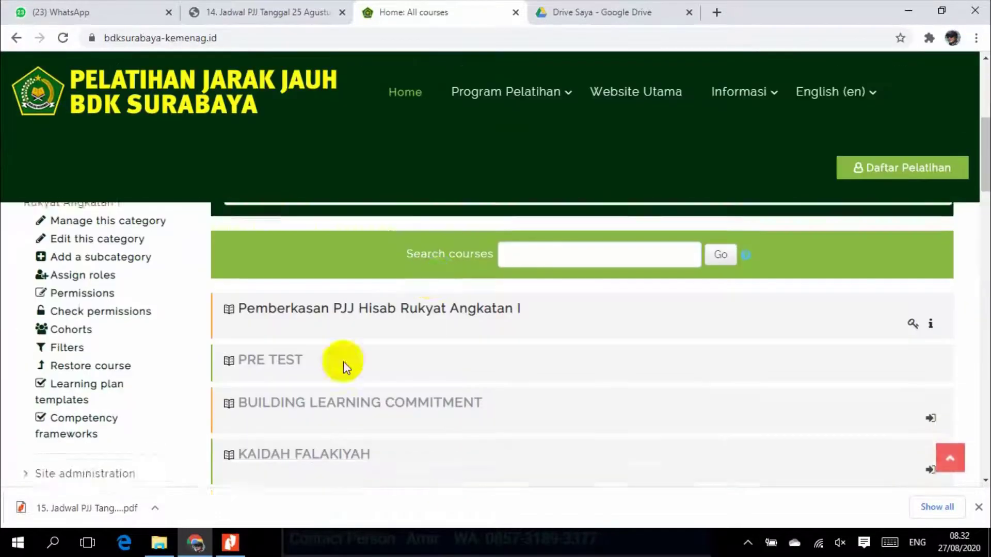
left_click(275, 327)
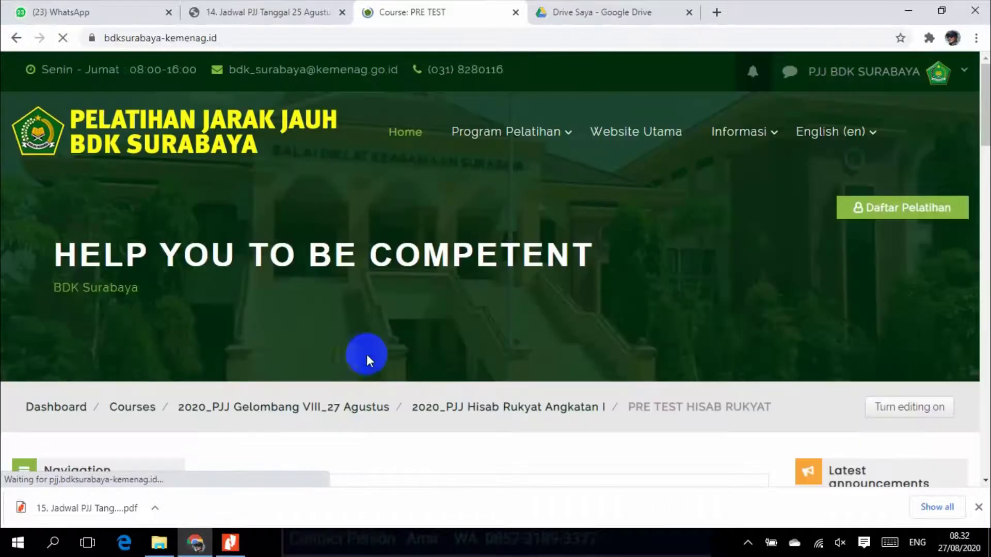
Step: Open the PRE TEST quiz in the course and review its allowed attempts, opening and closing times, and time limit
scroll(448, 368, "down", 6)
scroll(450, 368, "down", 4)
scroll(444, 366, "up", 6)
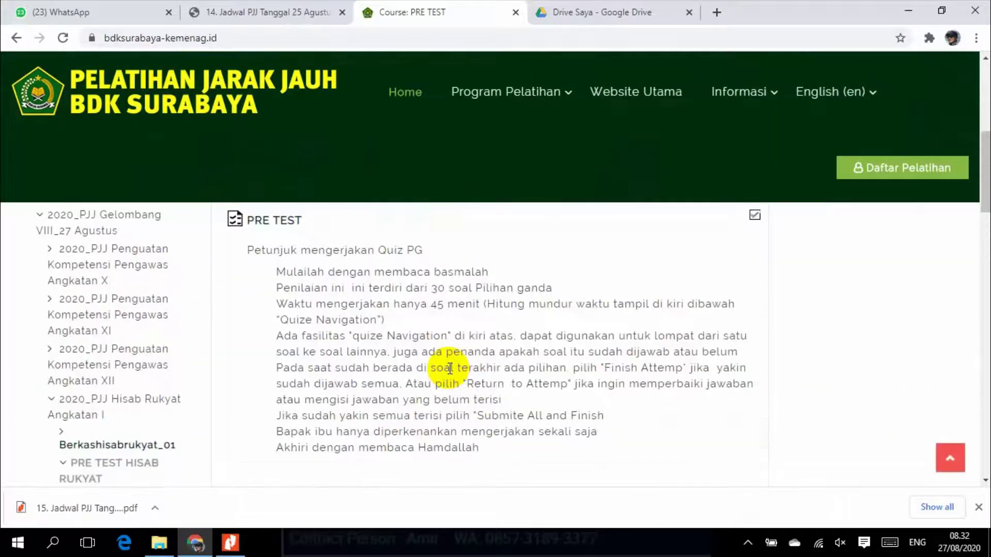
left_click(285, 304)
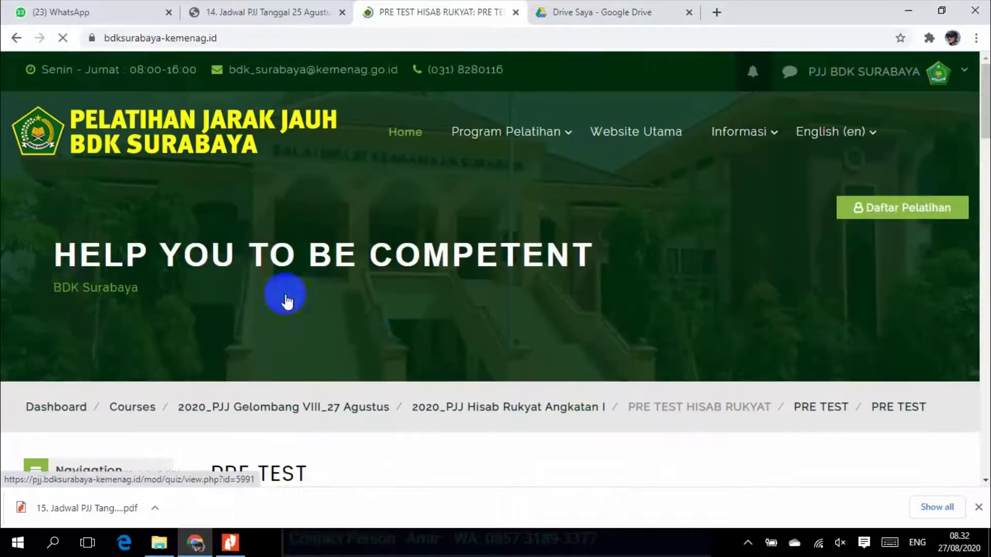
scroll(395, 342, "down", 5)
scroll(396, 342, "down", 4)
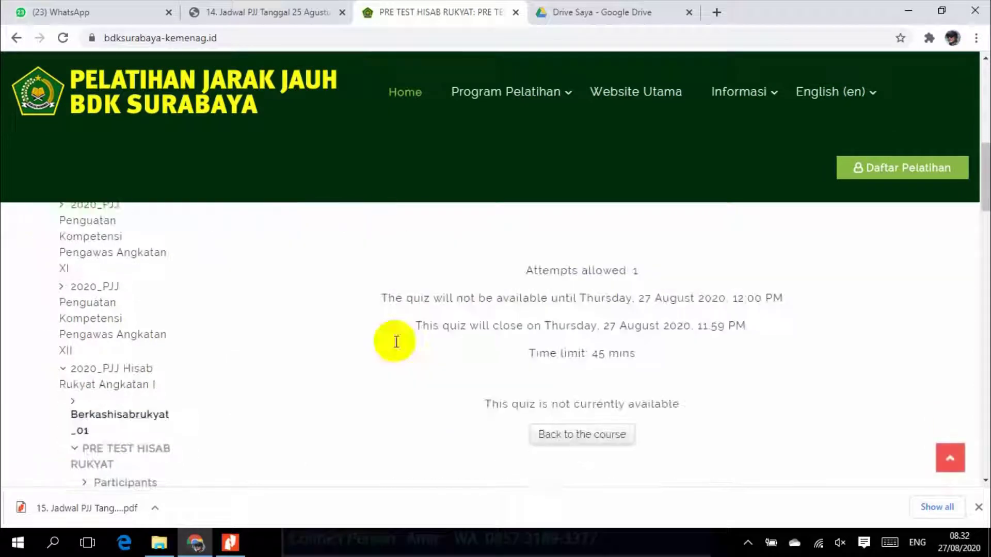
scroll(160, 413, "down", 5)
scroll(163, 416, "up", 2)
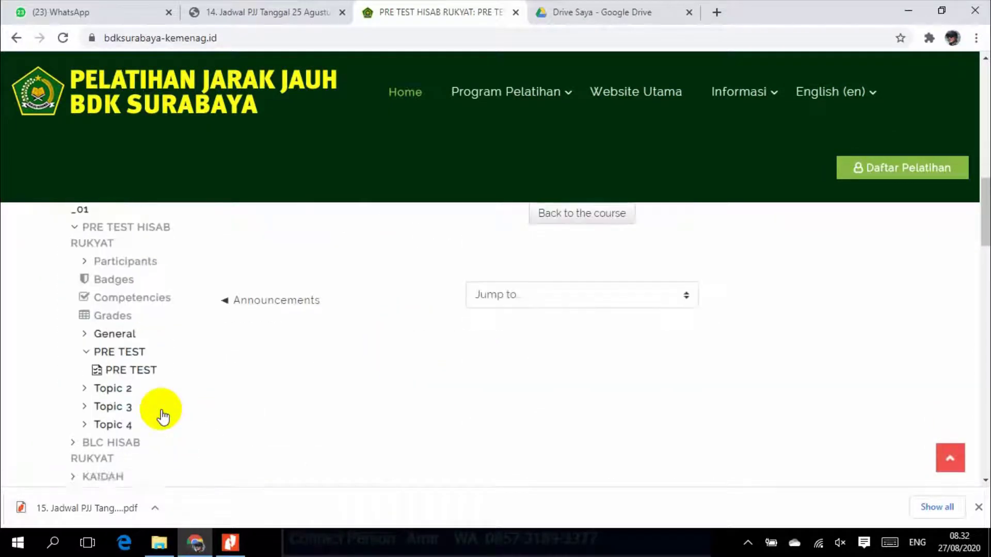
scroll(162, 416, "down", 4)
scroll(162, 416, "up", 6)
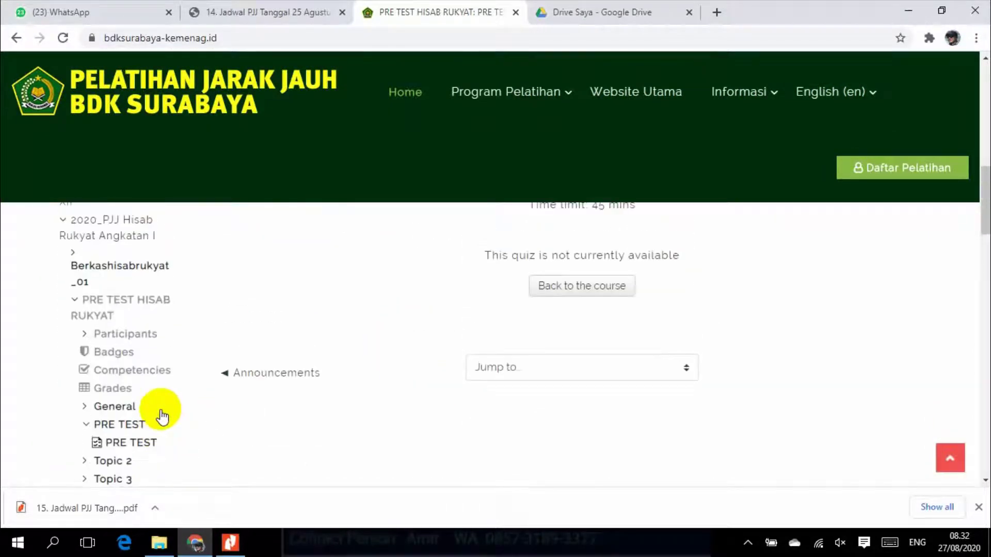
Step: Open the participants list of the PRE TEST HISAB RUKYAT course and check the enrolled users, their roles and their status
left_click(138, 340)
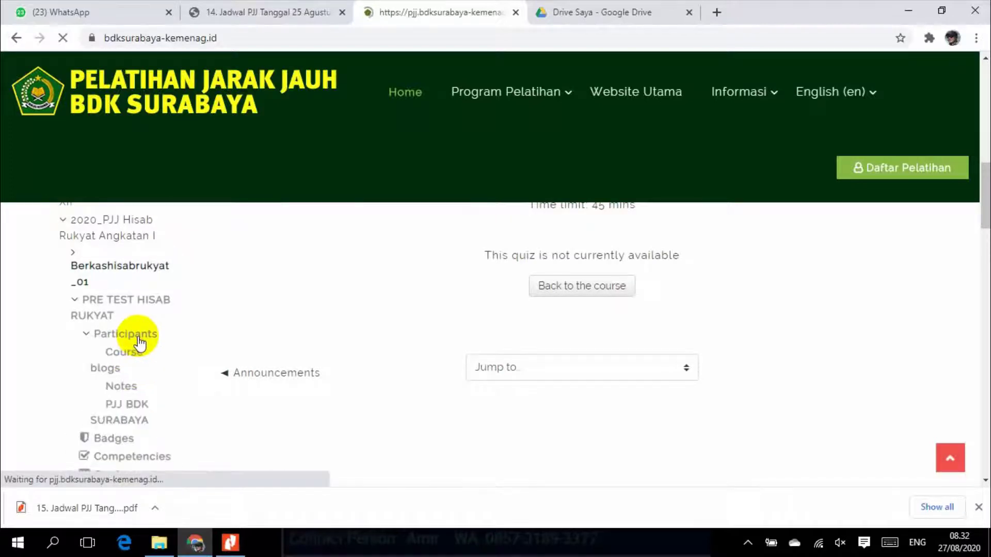
scroll(411, 416, "down", 15)
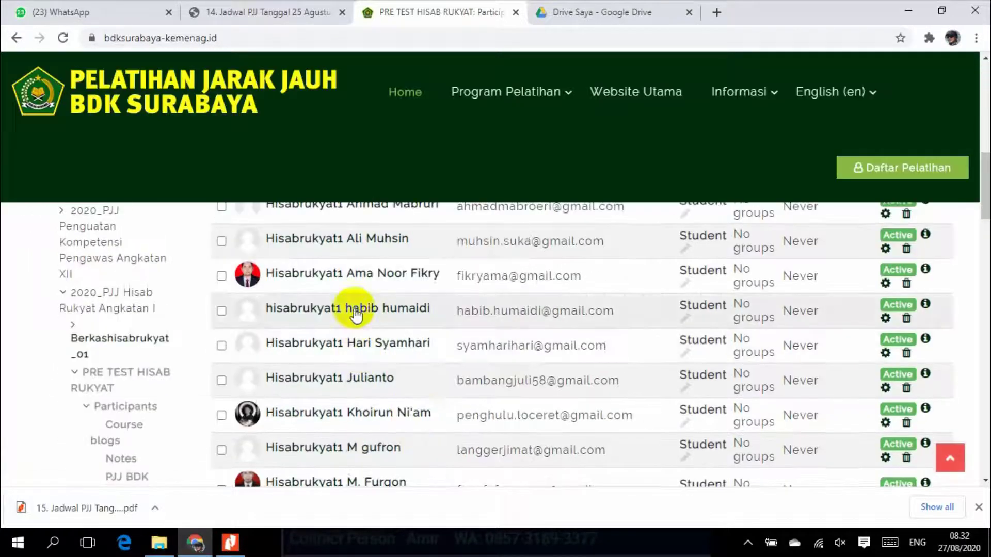
scroll(356, 330, "down", 18)
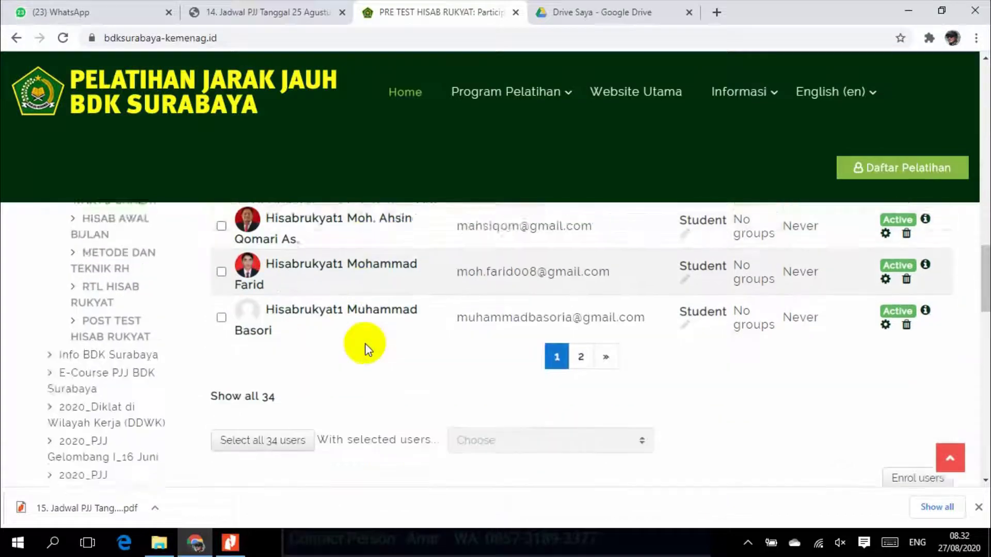
scroll(364, 343, "up", 20)
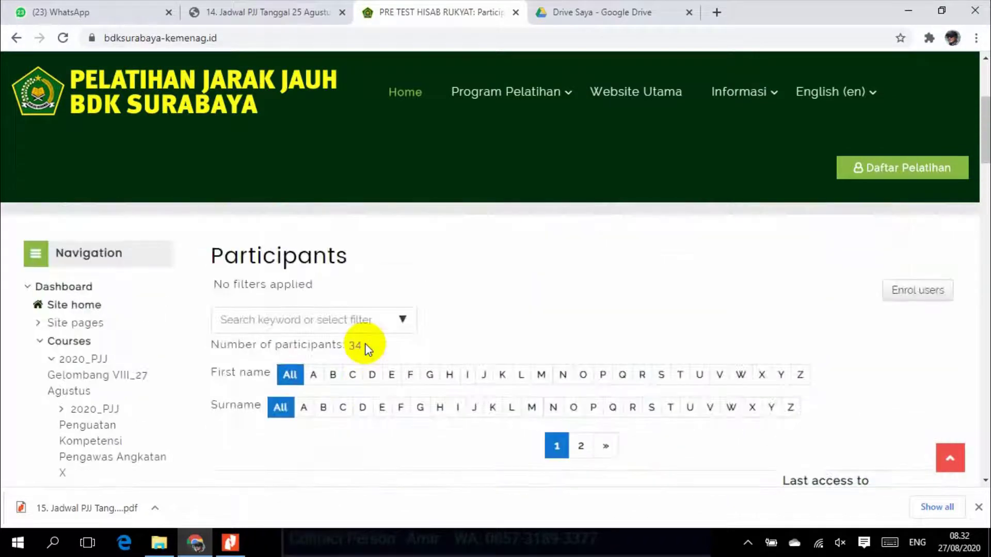
scroll(363, 354, "down", 2)
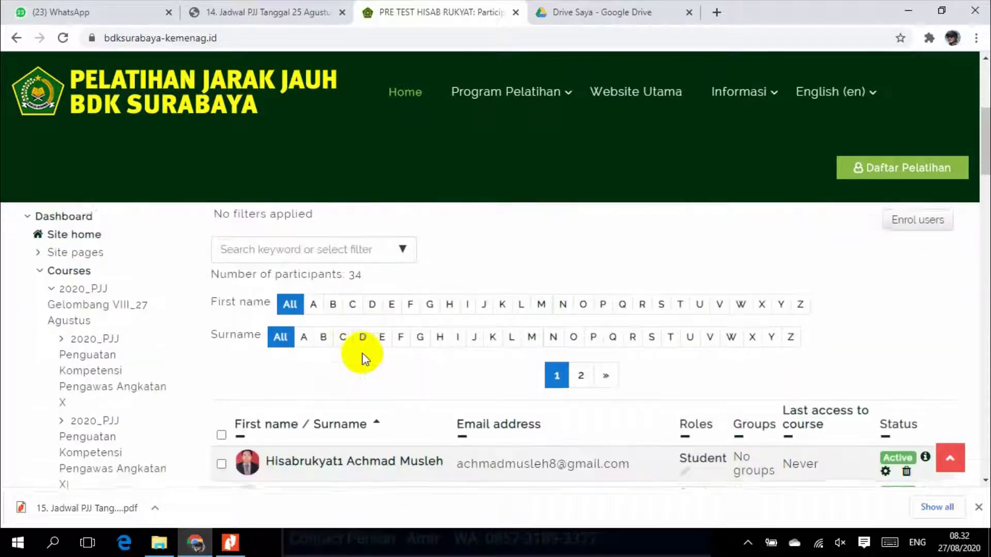
scroll(374, 373, "down", 4)
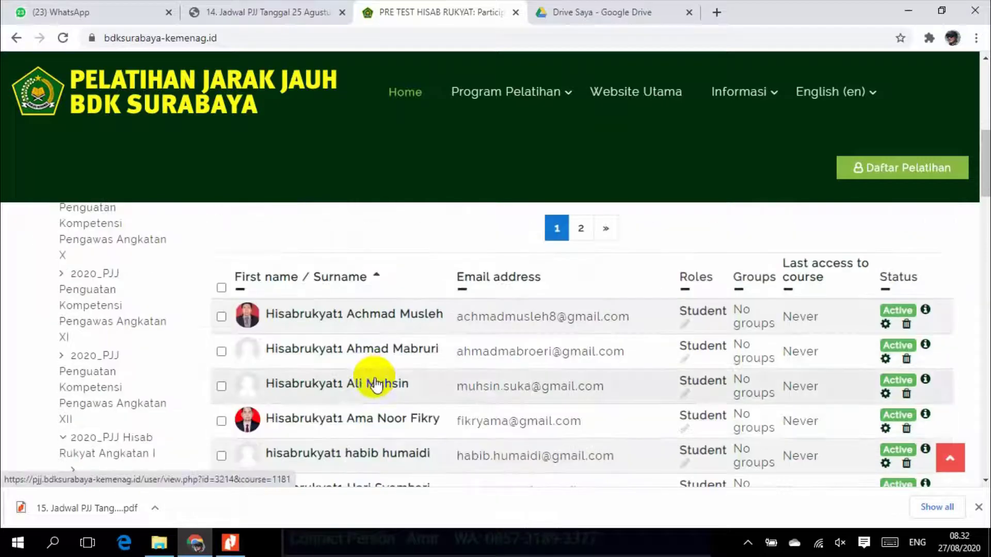
scroll(346, 394, "up", 2)
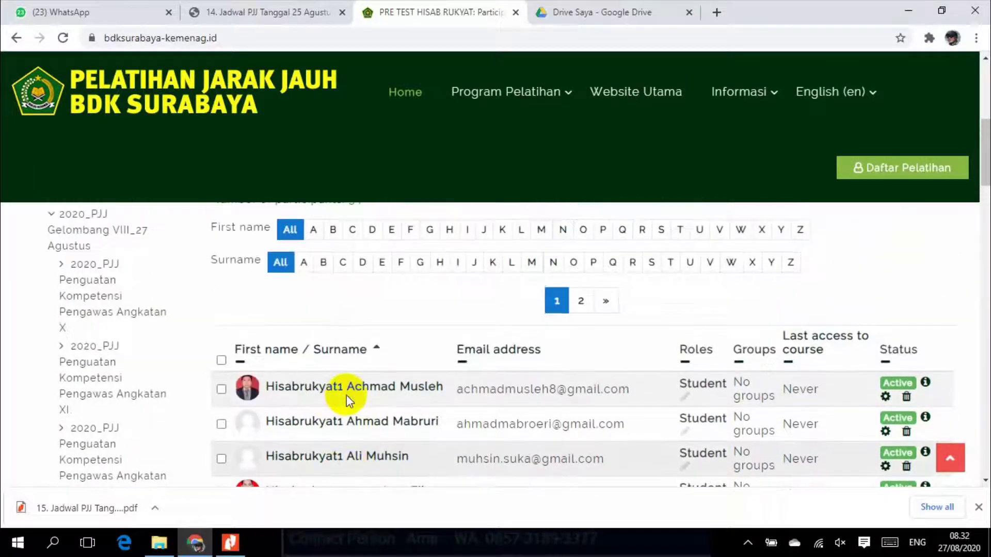
scroll(342, 410, "down", 4)
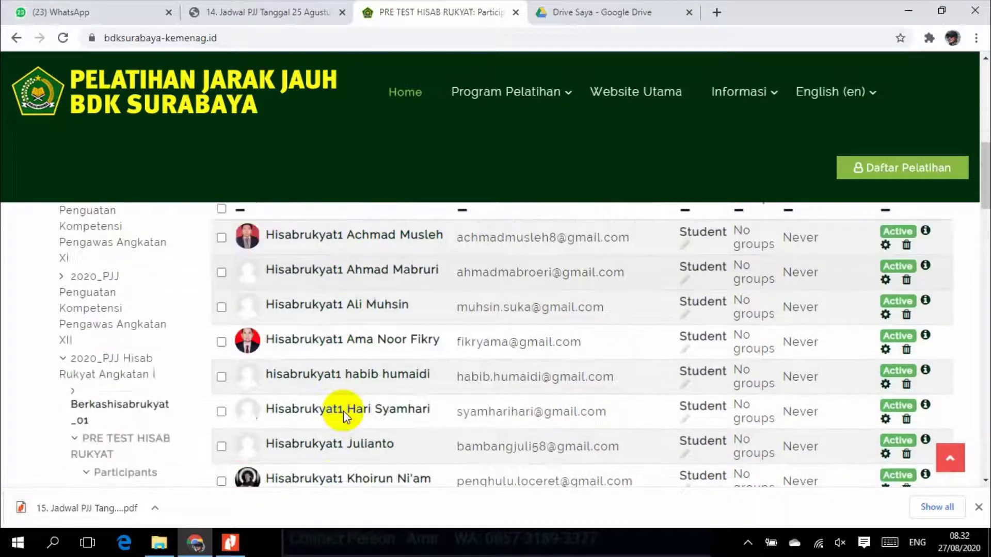
scroll(342, 411, "down", 4)
scroll(342, 410, "up", 18)
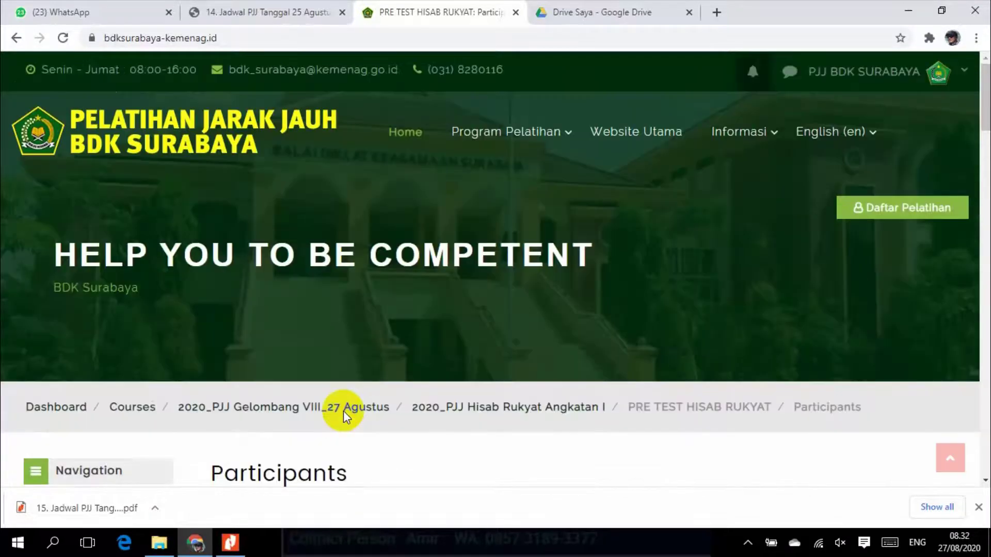
Step: Go back through 2020_PJJ Gelombang VIII_27 Agustus to the 2020_PJJ Hisab Rukyat Angkatan I category and open the BUILDING LEARNING COMMITMENT course
left_click(338, 410)
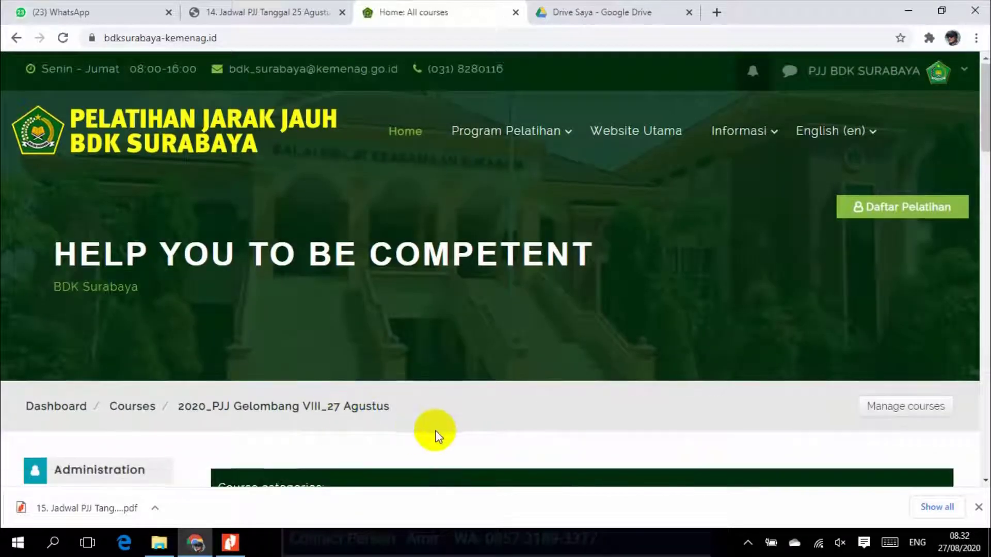
scroll(435, 431, "down", 7)
scroll(436, 437, "down", 1)
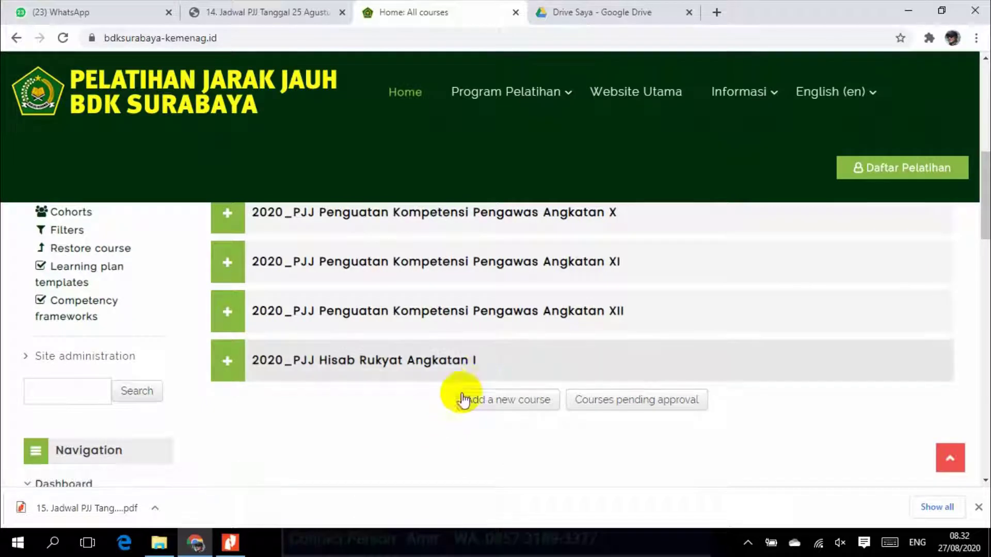
left_click(435, 370)
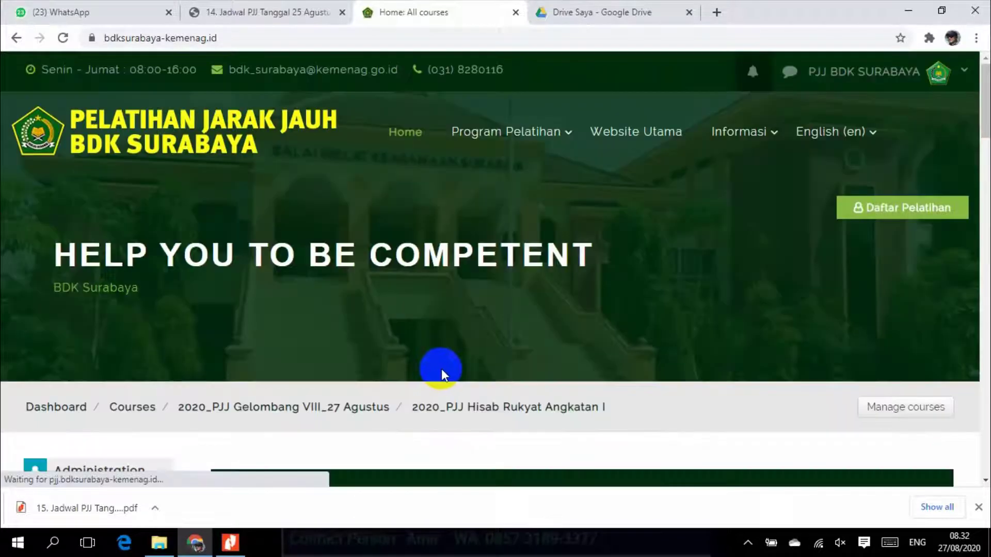
scroll(441, 369, "down", 5)
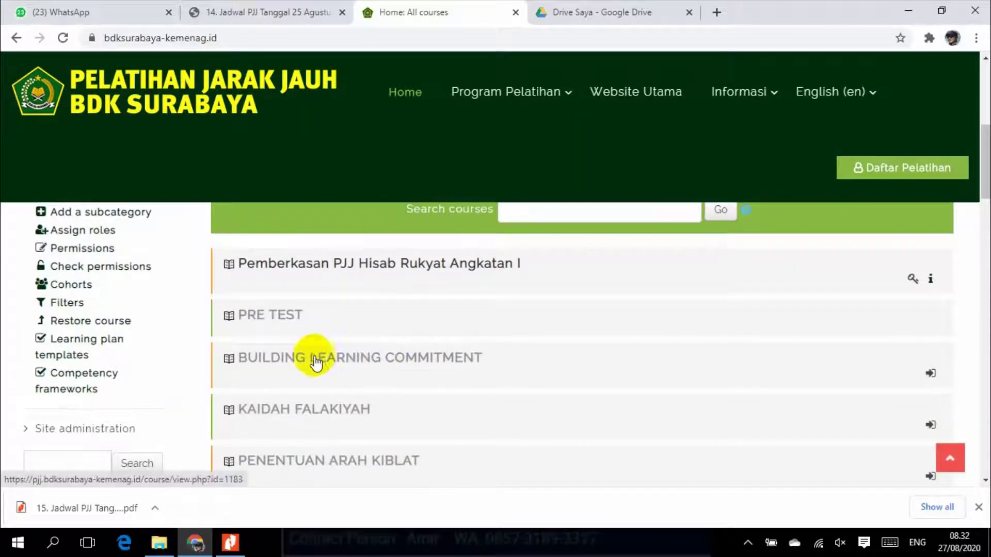
scroll(278, 356, "down", 2)
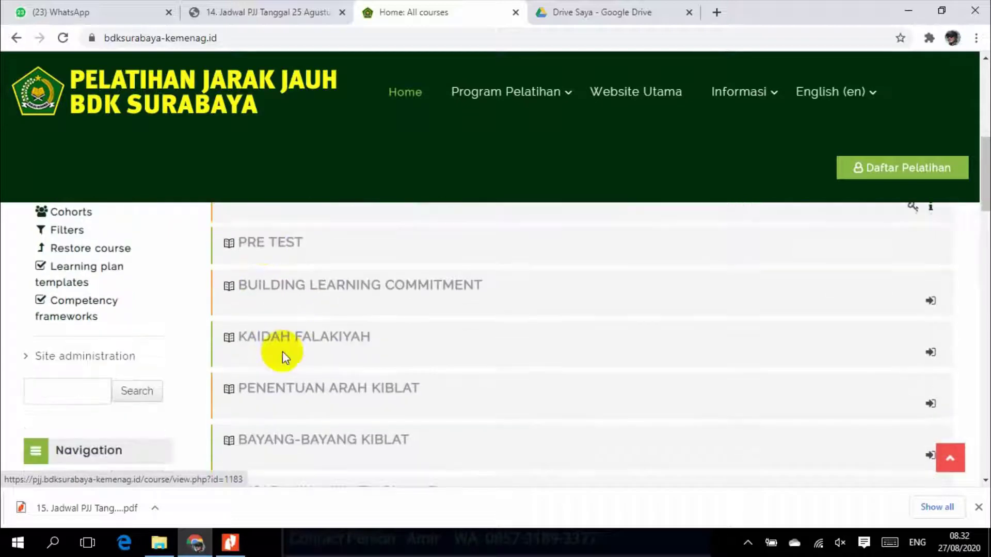
scroll(311, 354, "up", 2)
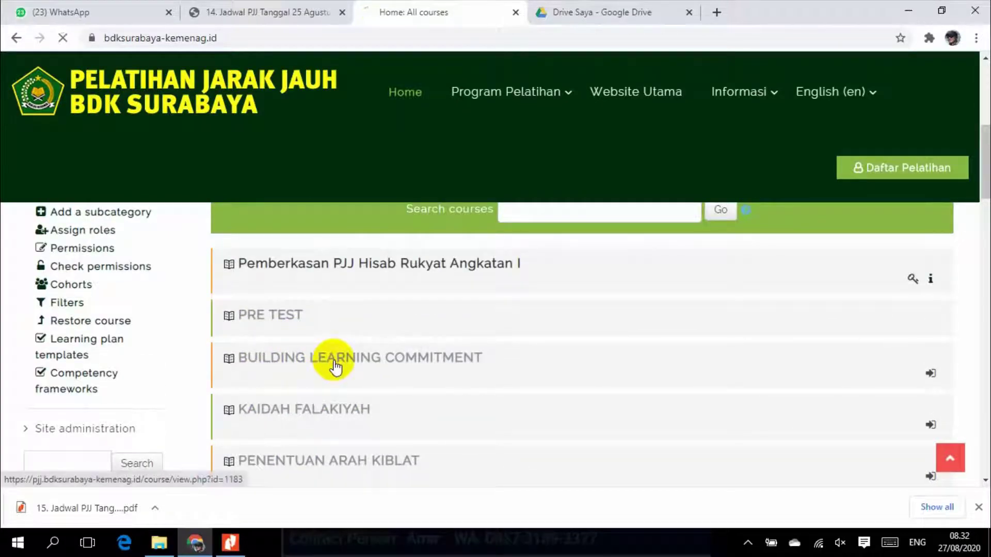
Step: Look over the TUGAS section of the BUILDING LEARNING COMMITMENT course and open the course's participants list
scroll(366, 364, "down", 9)
scroll(367, 364, "up", 2)
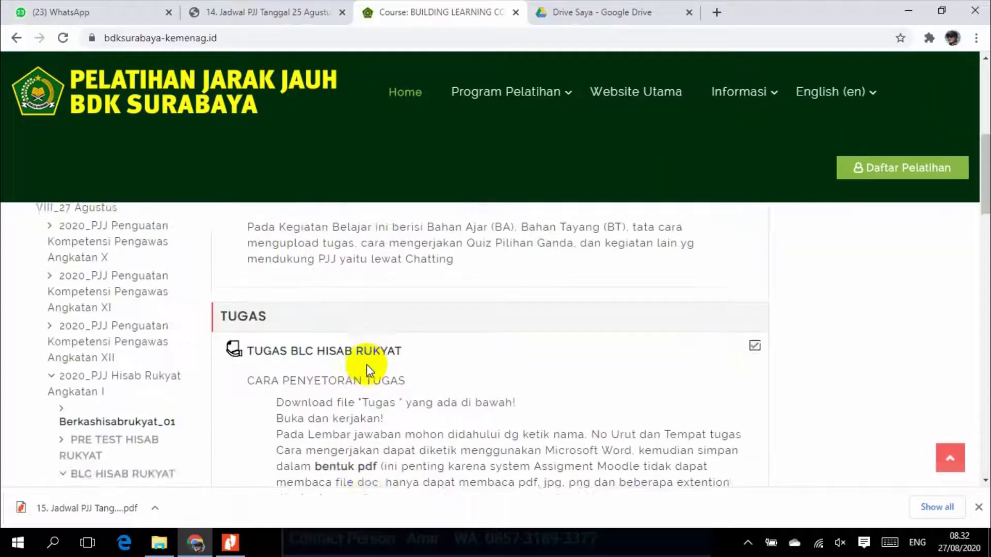
scroll(366, 364, "up", 2)
scroll(366, 364, "down", 4)
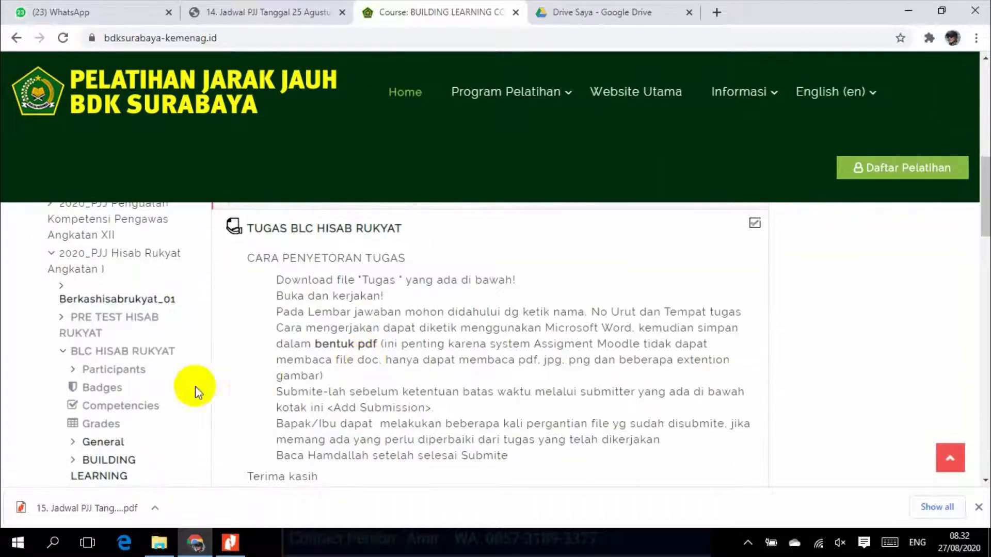
left_click(123, 373)
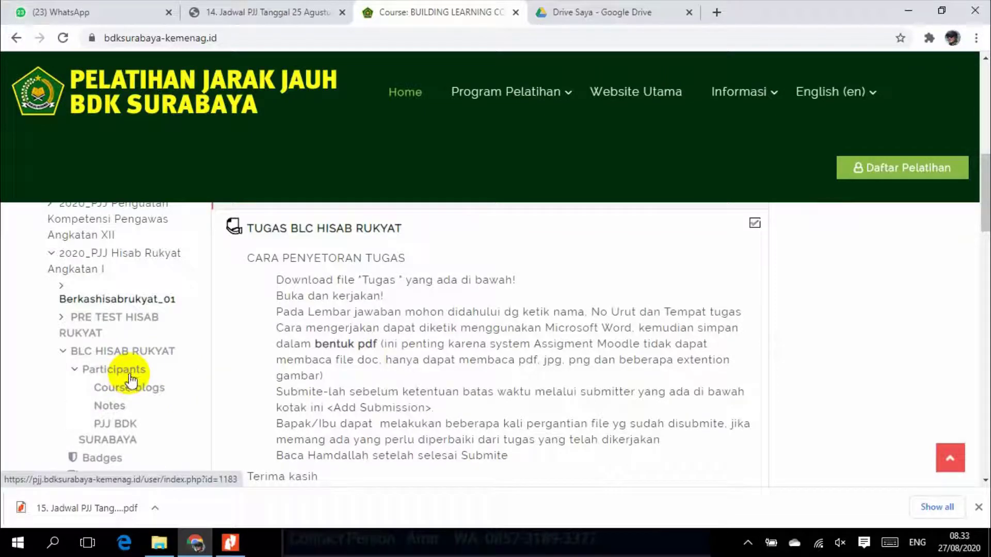
left_click(129, 376)
scroll(473, 340, "down", 5)
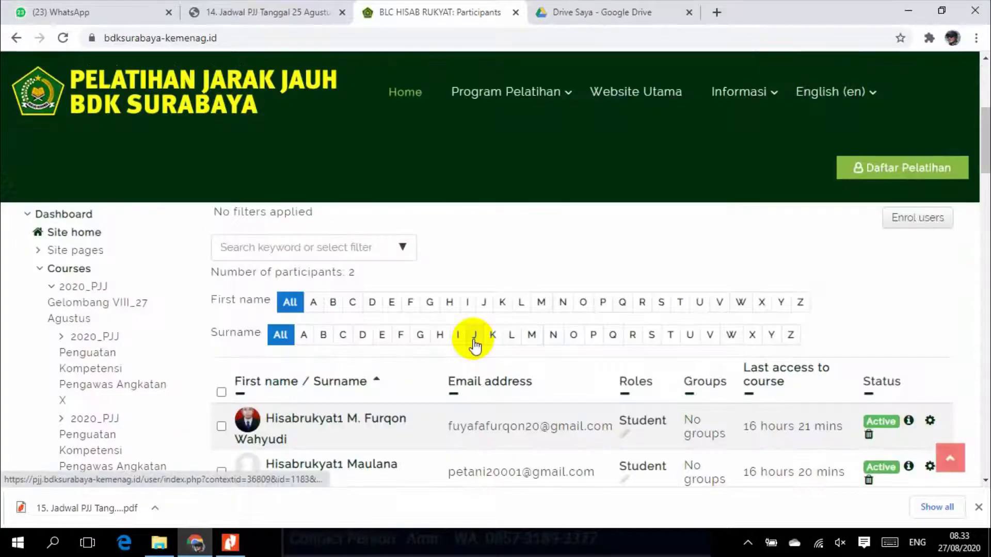
Step: Examine which users are already enrolled in the BLC HISAB RUKYAT course, including their roles, last access and status
left_click(474, 341)
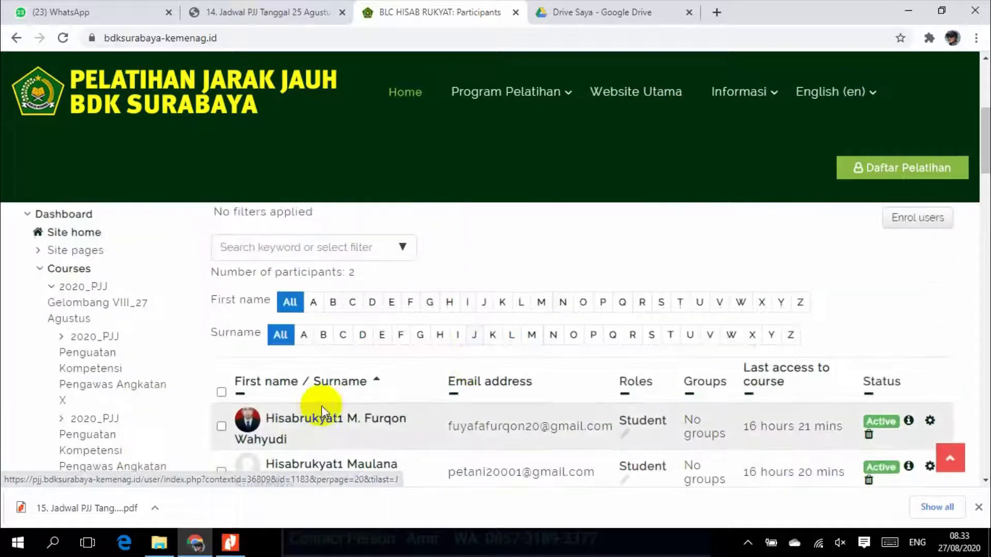
scroll(321, 406, "down", 1)
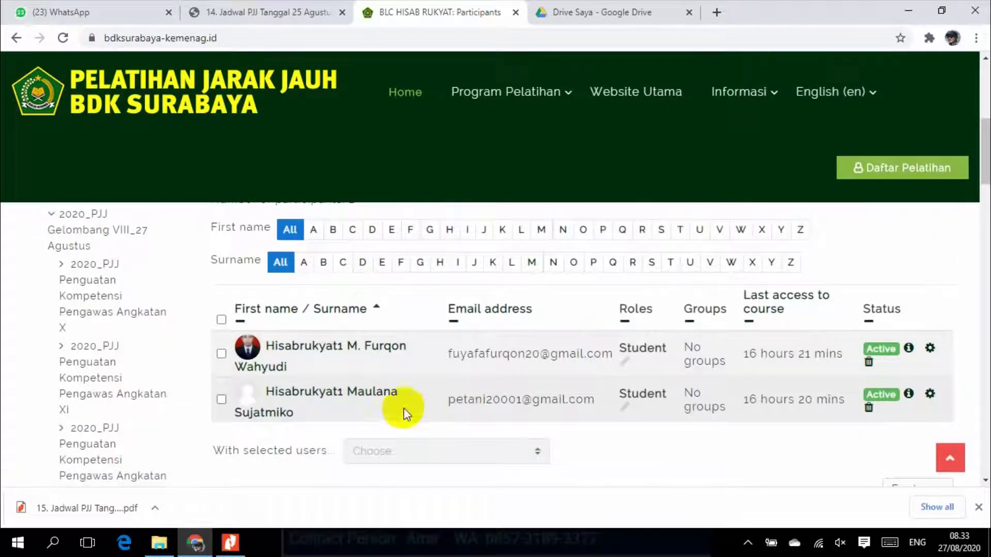
scroll(398, 386, "up", 1)
scroll(398, 384, "down", 1)
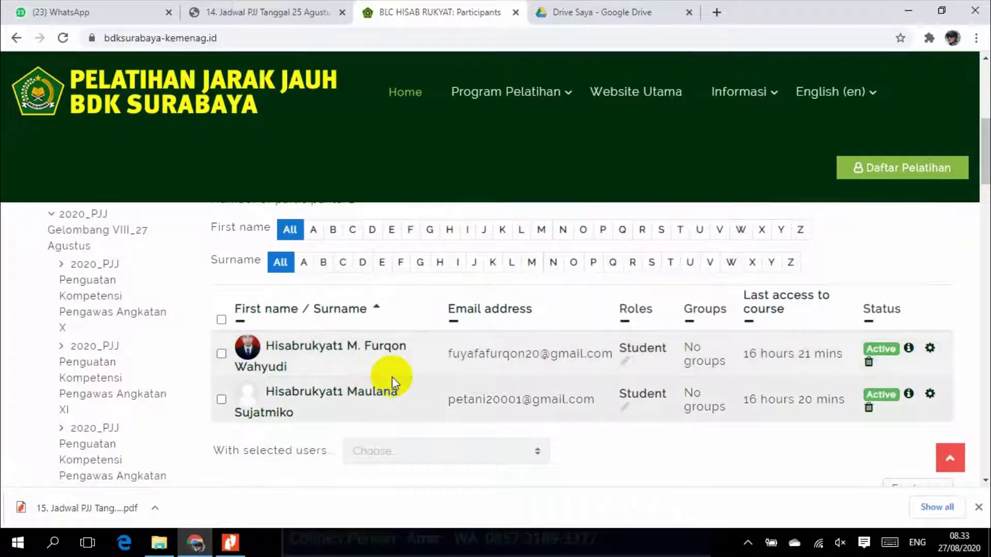
scroll(391, 377, "down", 2)
scroll(376, 360, "up", 2)
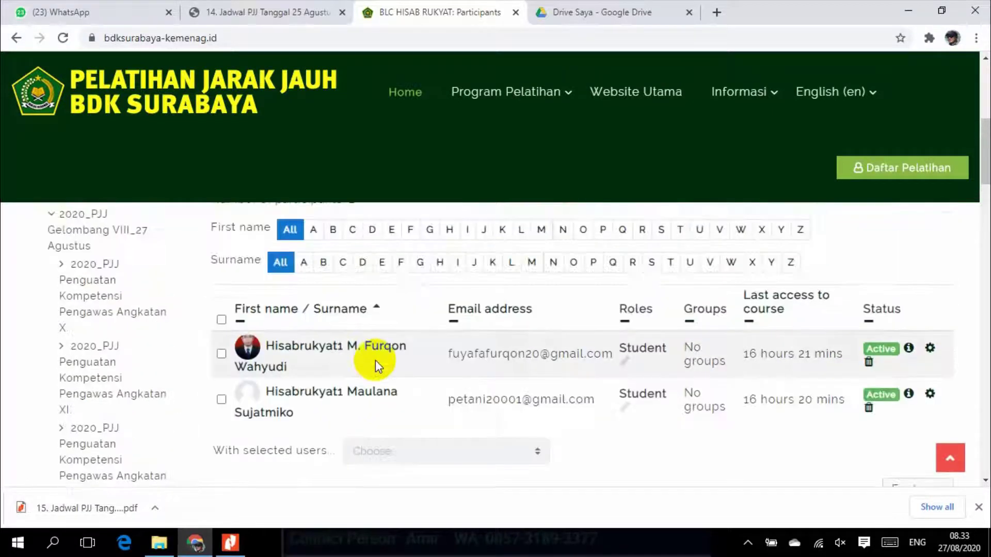
scroll(370, 364, "up", 2)
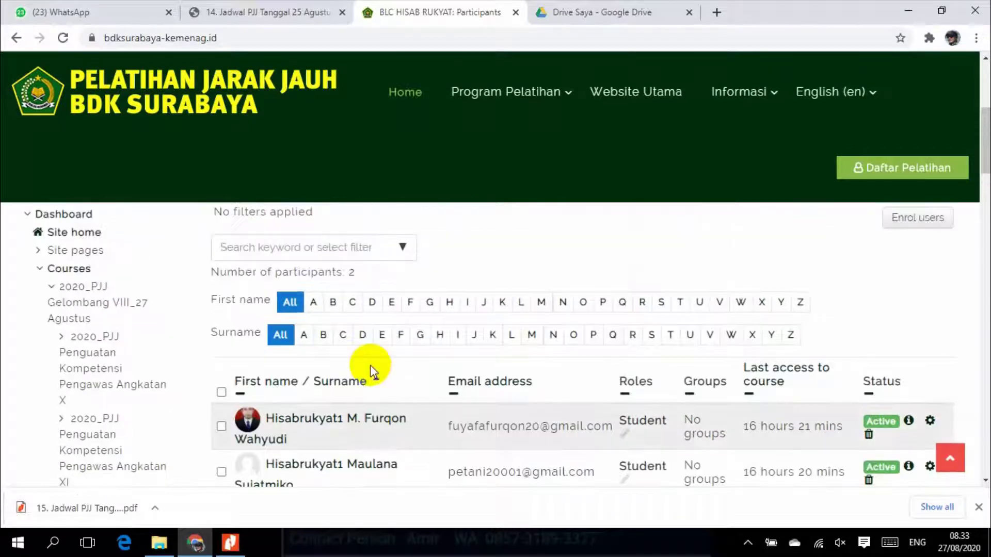
scroll(372, 370, "down", 2)
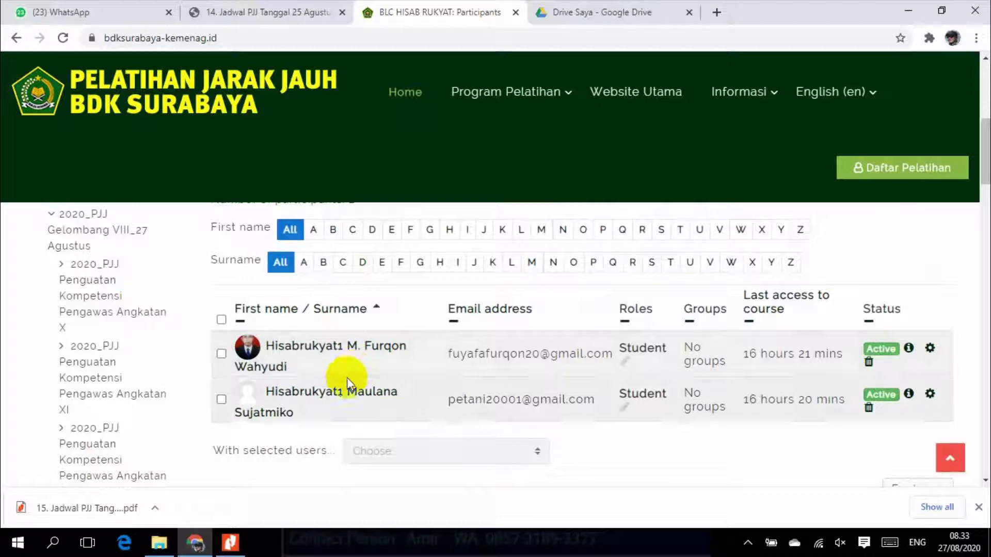
scroll(343, 383, "up", 3)
scroll(343, 383, "down", 3)
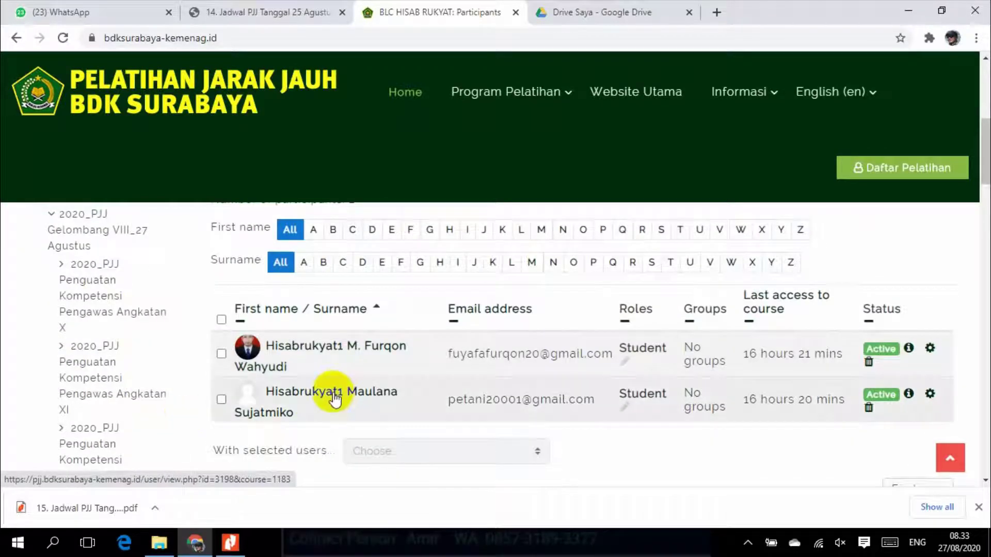
Step: Open the enrolment methods of the BLC HISAB RUKYAT course and disable the Self enrolment (Student) method
scroll(147, 355, "down", 5)
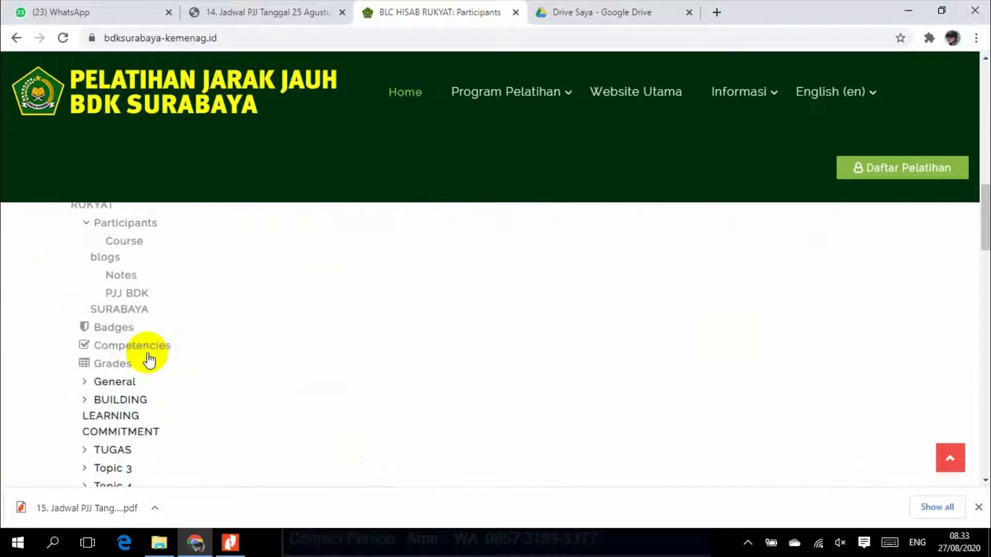
scroll(149, 360, "down", 15)
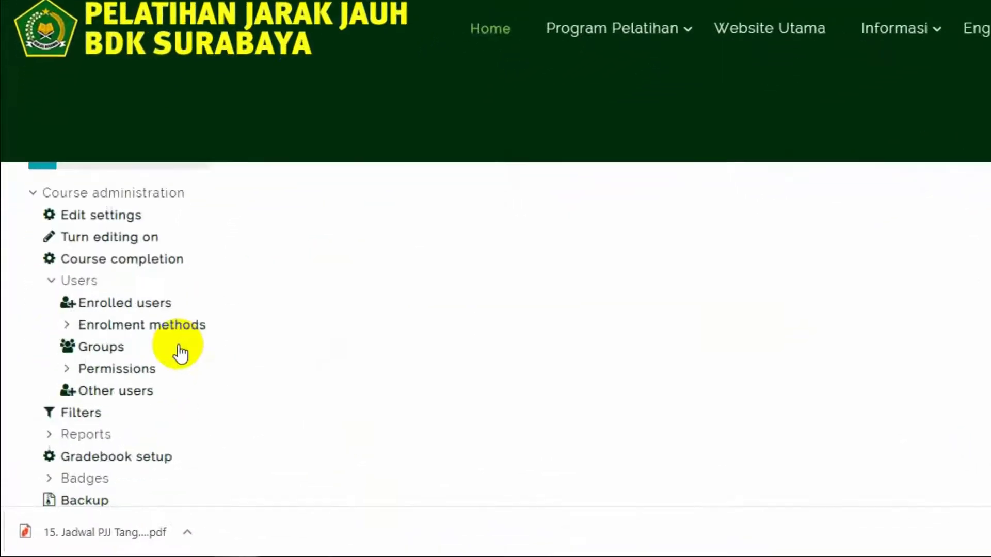
left_click(159, 327)
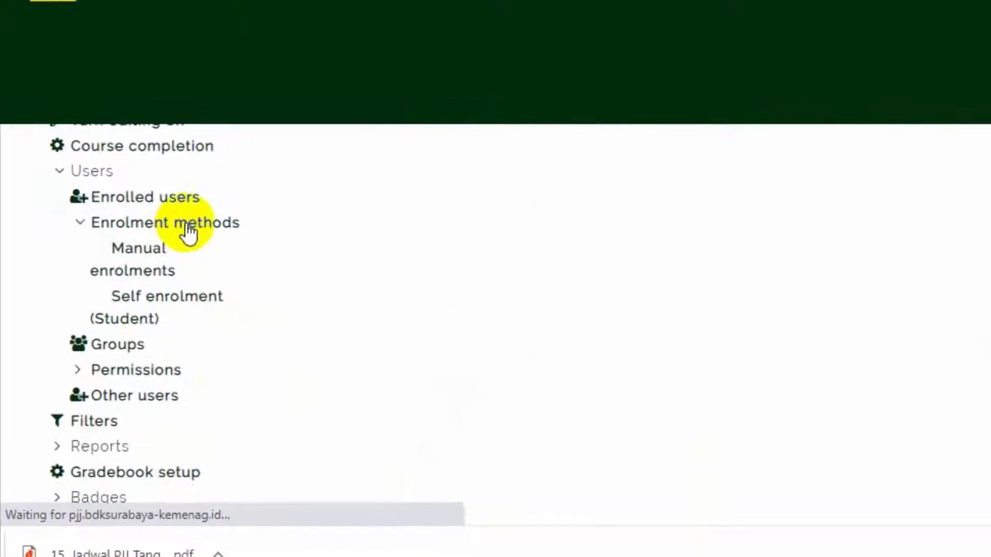
scroll(444, 358, "down", 5)
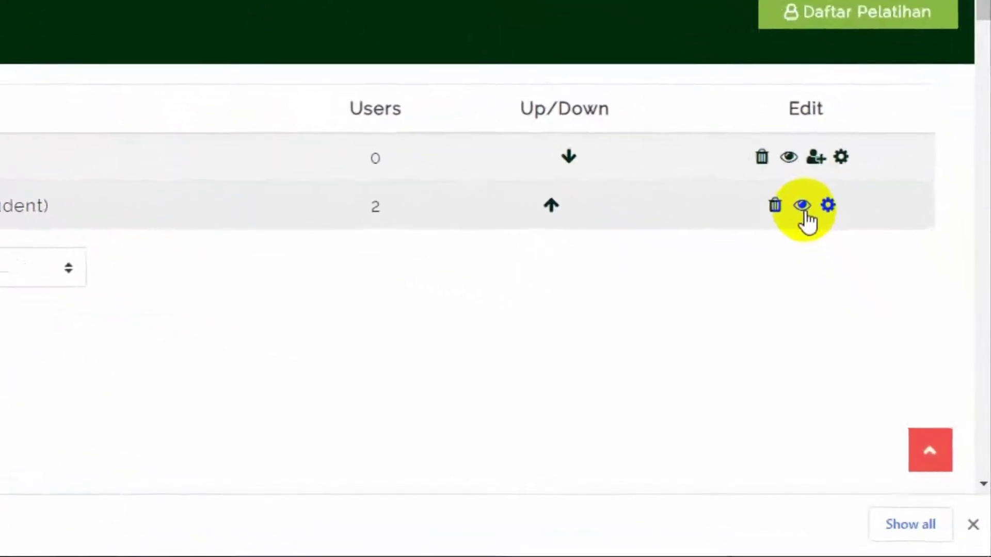
left_click(857, 287)
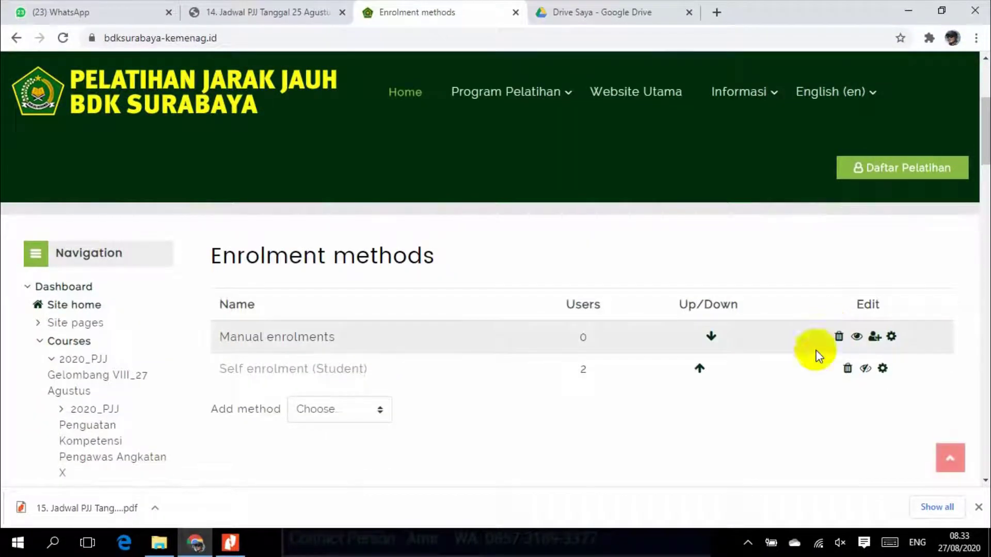
scroll(781, 411, "down", 1)
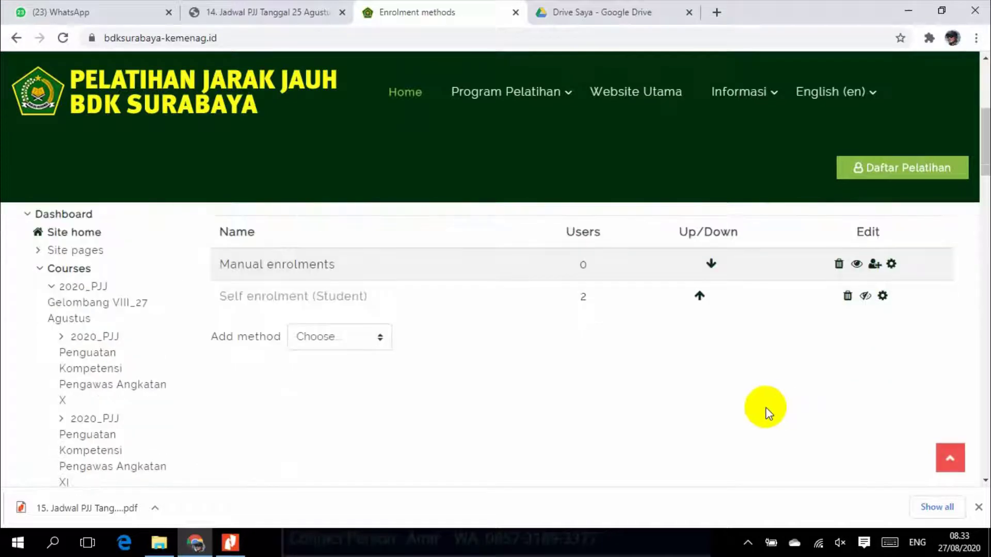
scroll(767, 413, "up", 1)
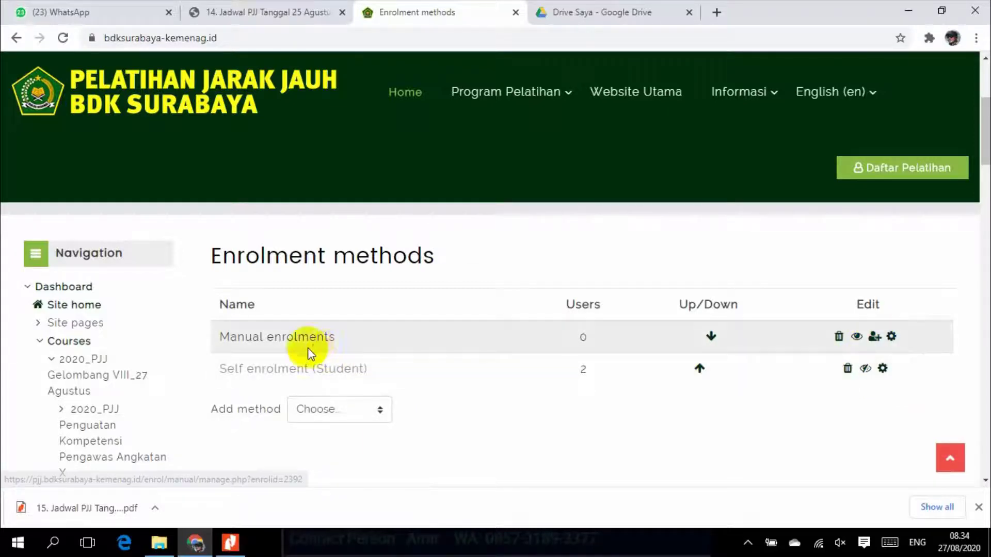
left_click(875, 339)
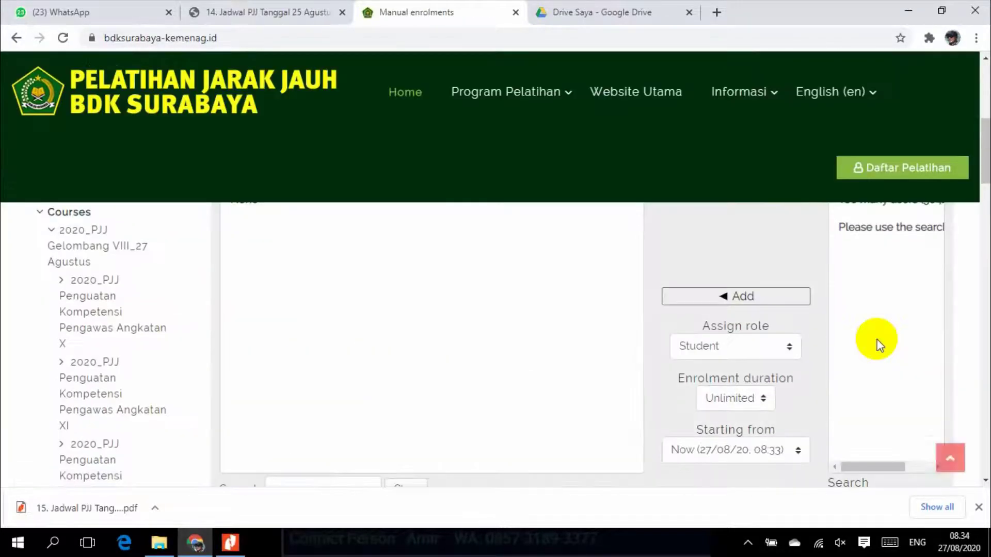
scroll(877, 340, "down", 4)
left_click(867, 289)
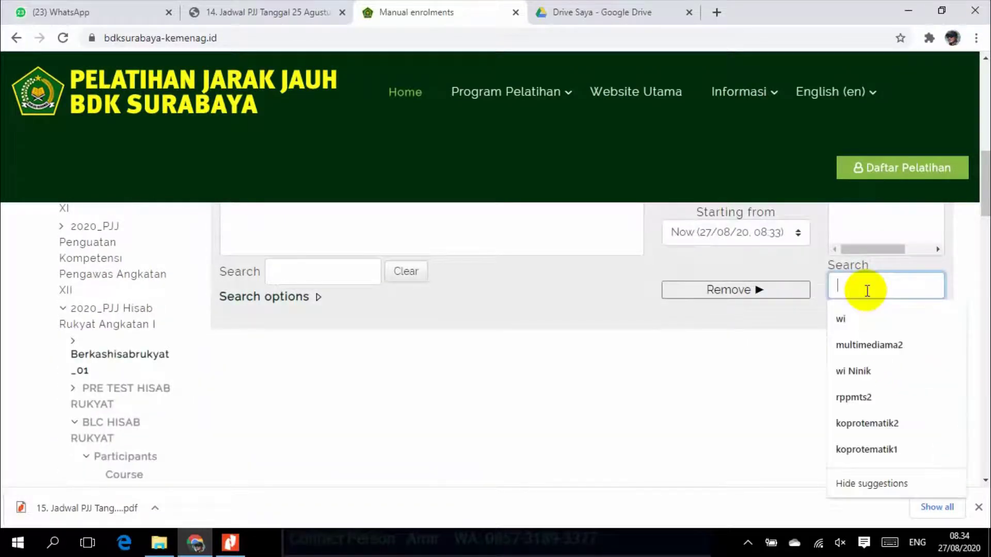
type("hi")
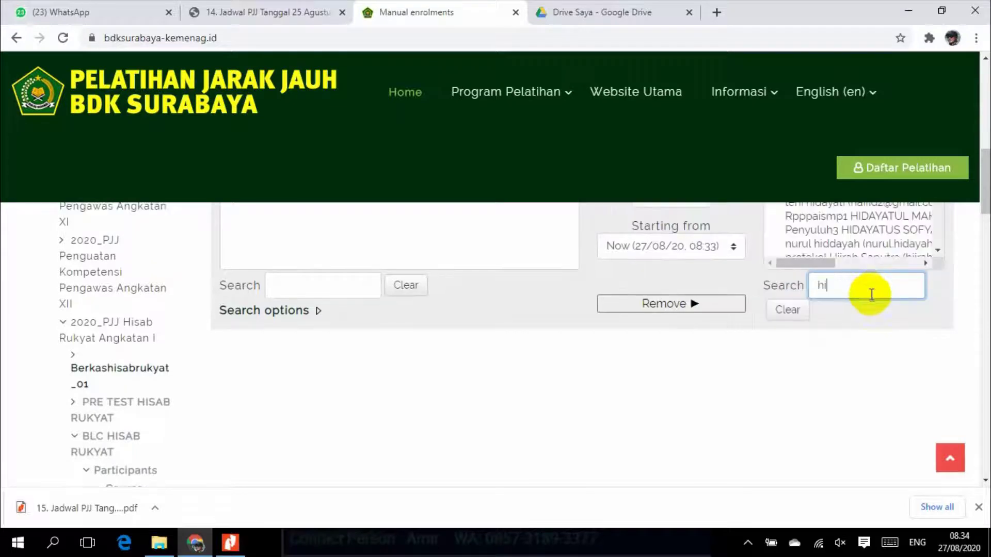
scroll(867, 291, "up", 3)
scroll(862, 295, "up", 3)
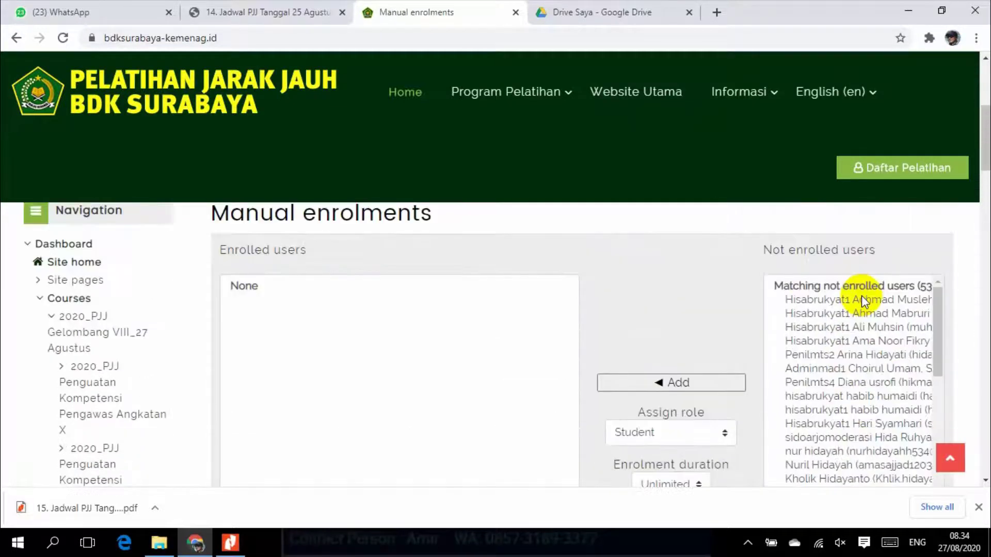
scroll(843, 330, "down", 5)
scroll(841, 336, "down", 5)
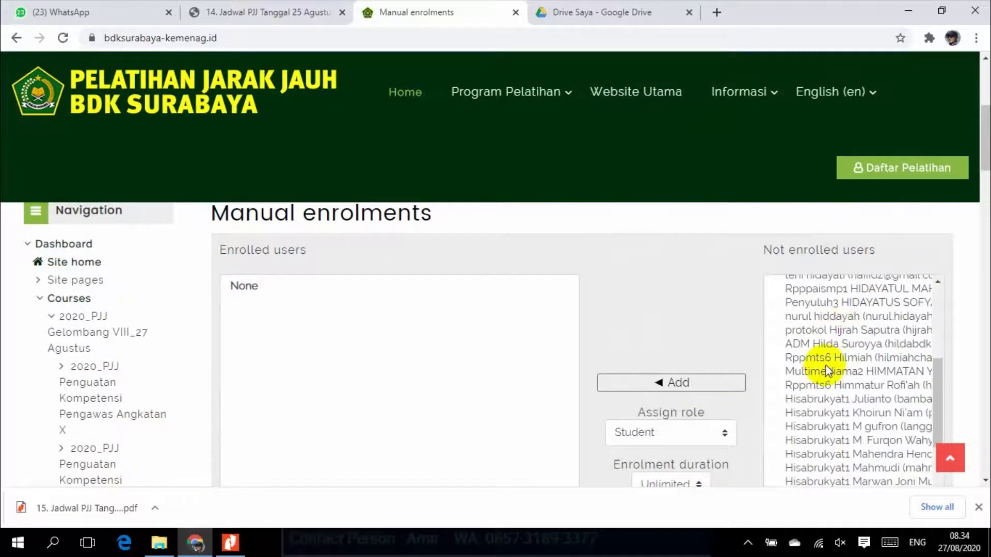
scroll(834, 370, "down", 5)
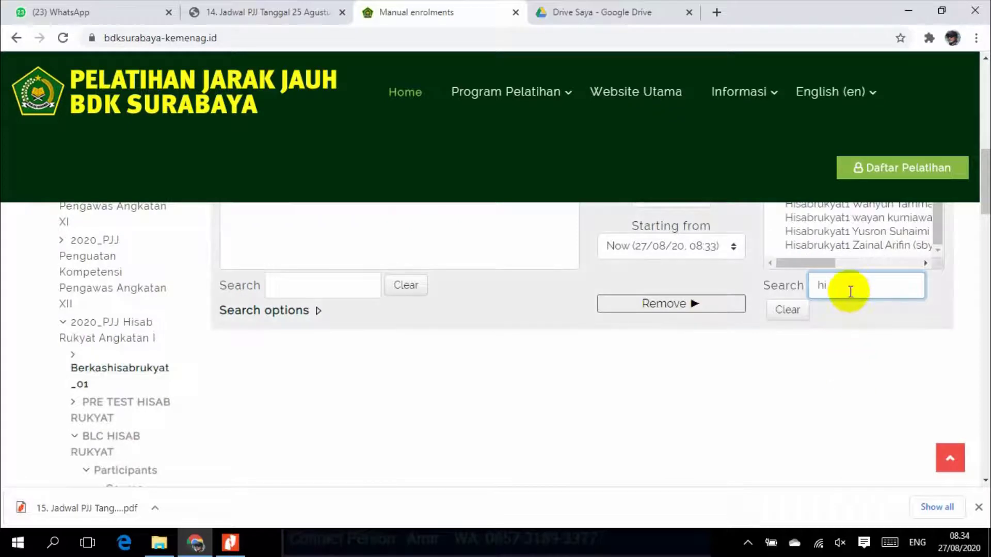
type("sabrukyat1")
left_click(838, 318)
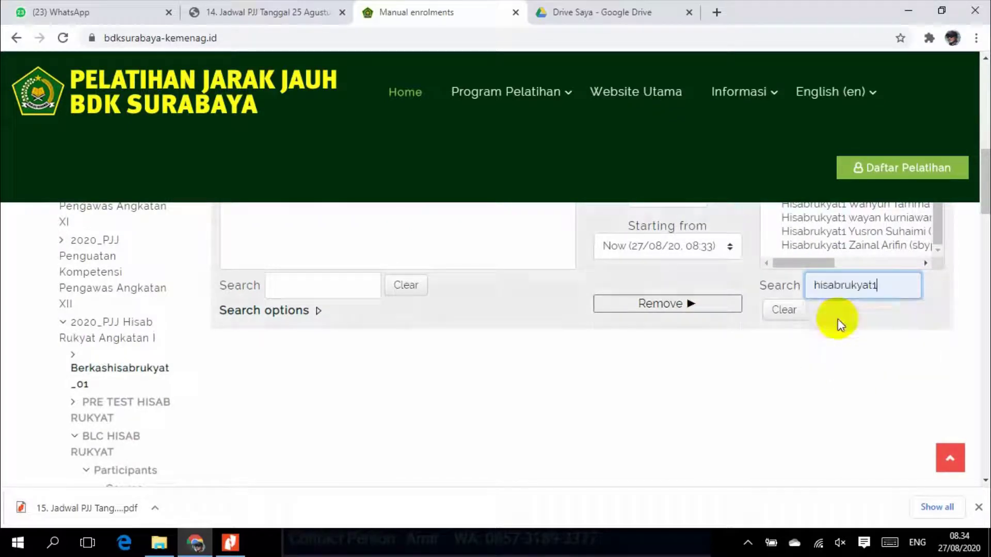
Step: Select all matching hisabrukyat1 users and enrol them in the course with the Student role and unlimited duration
scroll(822, 333, "up", 5)
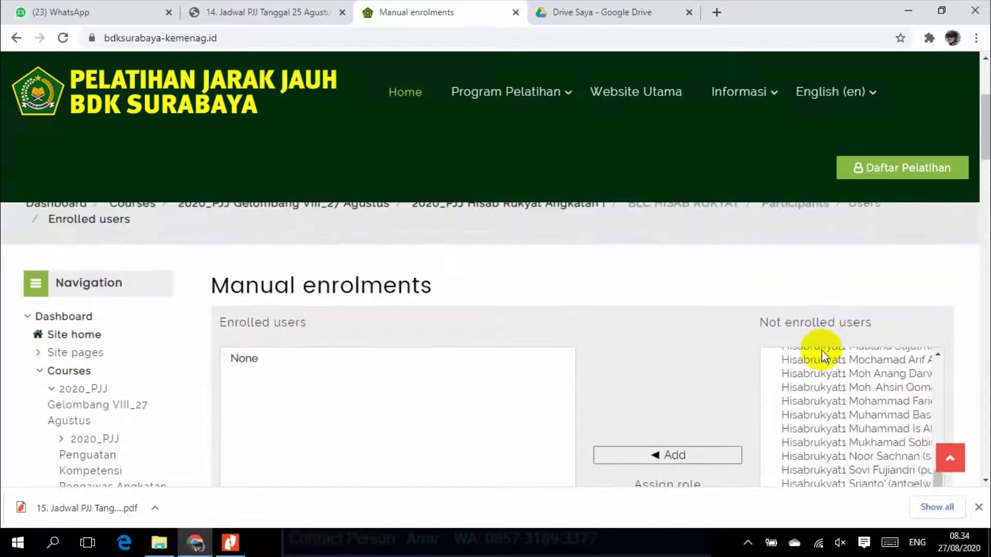
left_click(821, 373)
scroll(821, 375, "down", 3)
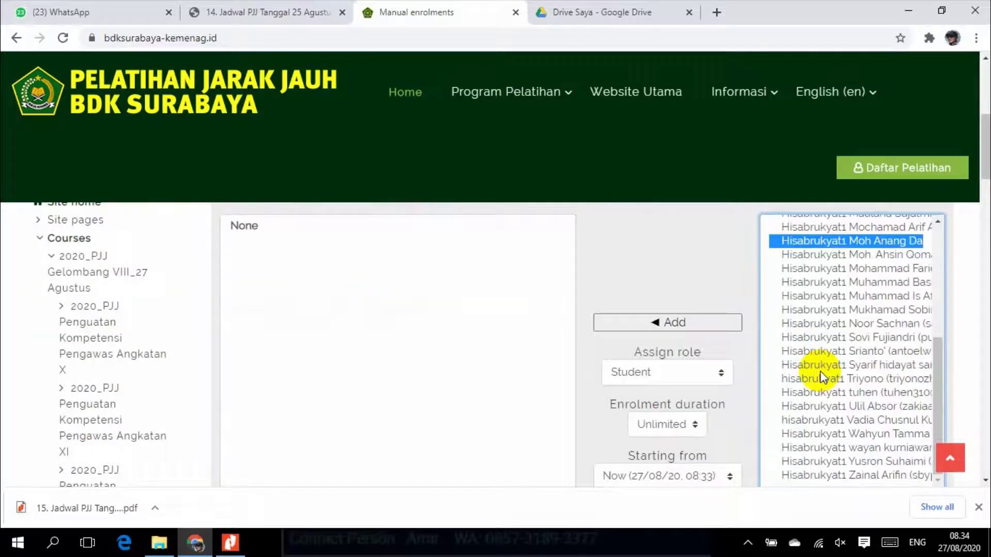
key("ctrl+a")
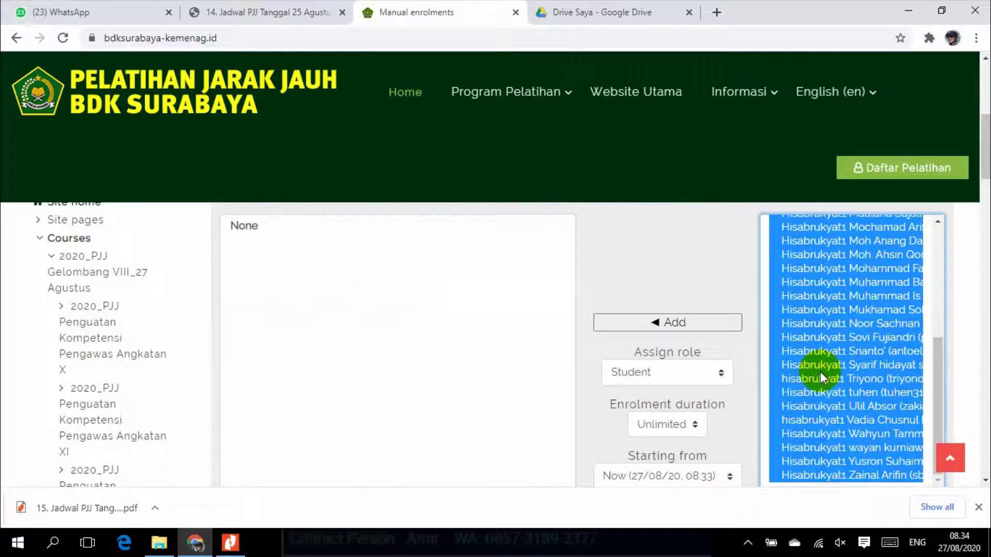
left_click(705, 326)
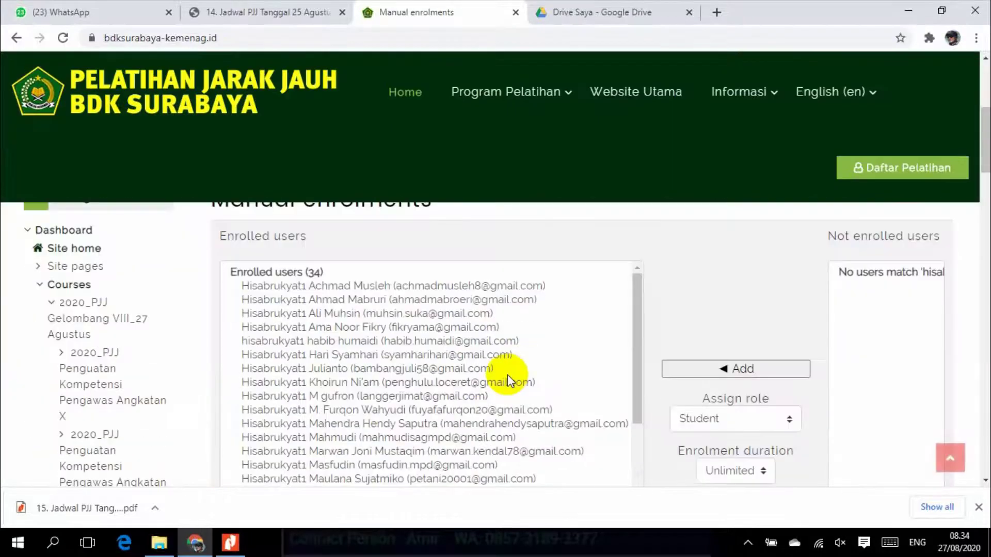
Step: Examine the enrolled users list of the BLC HISAB RUKYAT course to check the number and names of the hisabrukyat1 participants
scroll(307, 325, "down", 1)
scroll(288, 315, "up", 1)
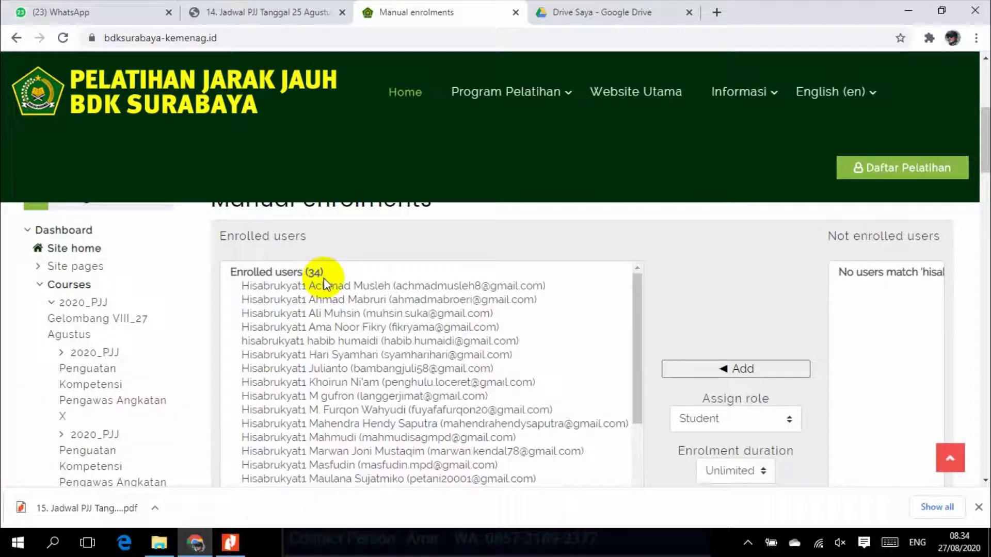
scroll(332, 291, "up", 1)
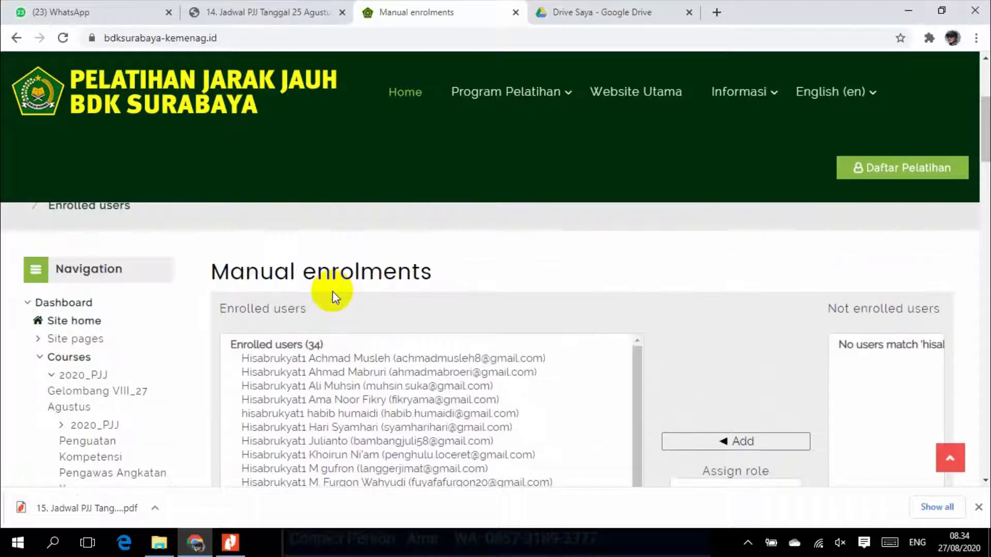
scroll(332, 294, "down", 1)
scroll(326, 302, "up", 1)
scroll(326, 302, "down", 1)
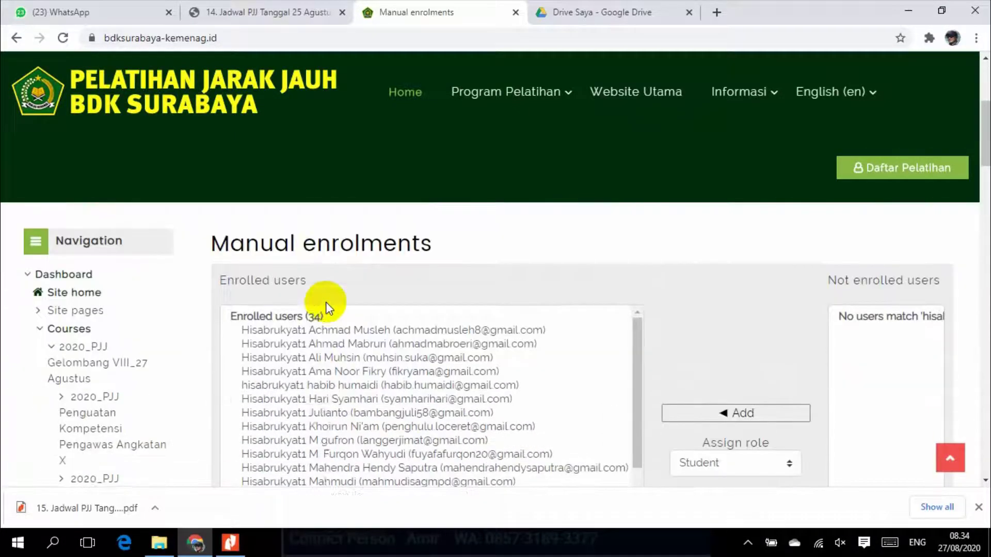
scroll(323, 286, "down", 4)
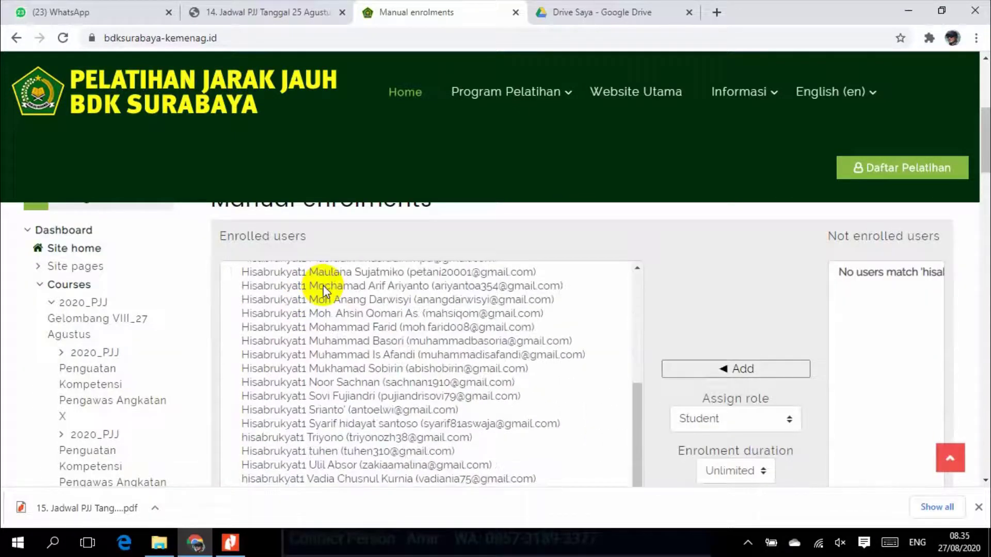
scroll(576, 354, "down", 5)
scroll(576, 357, "up", 1)
scroll(575, 354, "up", 10)
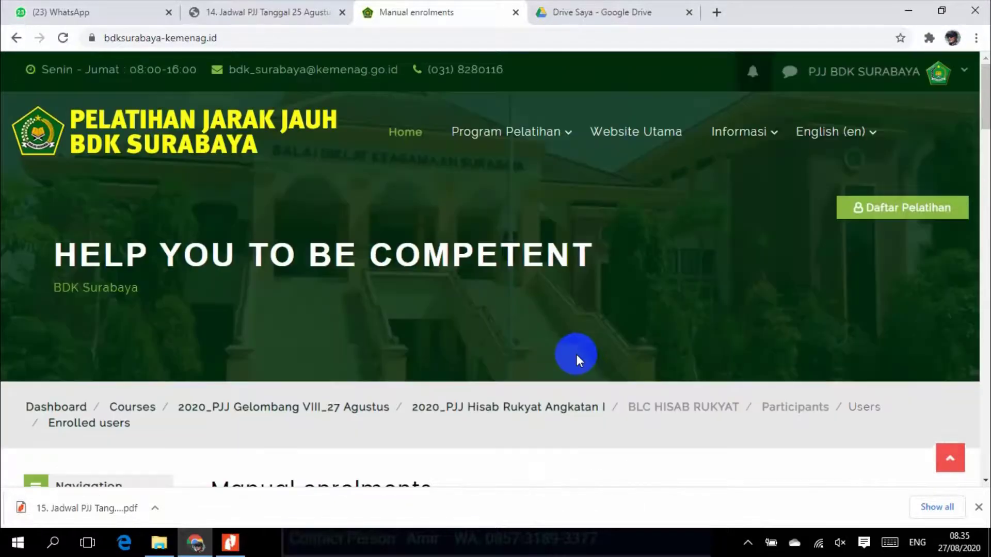